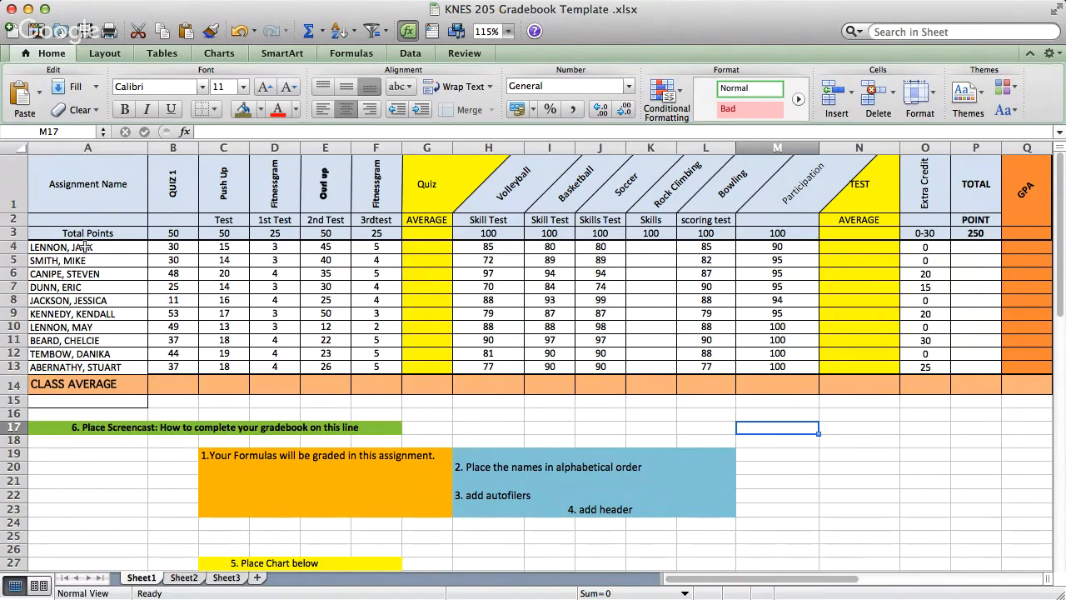
{"action": "left_click", "coordinate": [86, 247]}
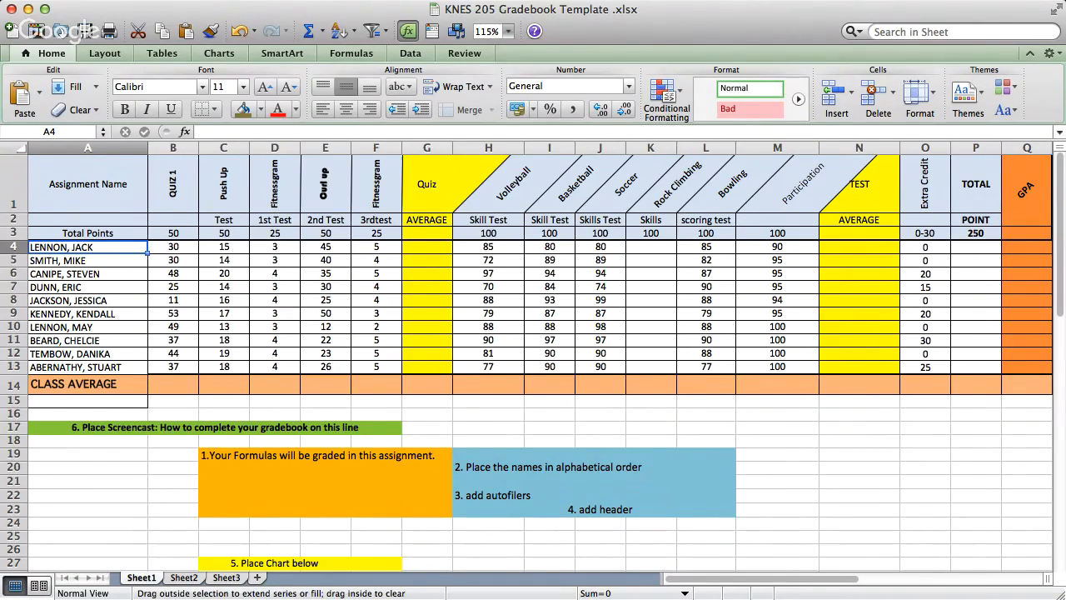
{"action": "left_click_drag", "start_coordinate": [148, 253], "coordinate": [575, 249]}
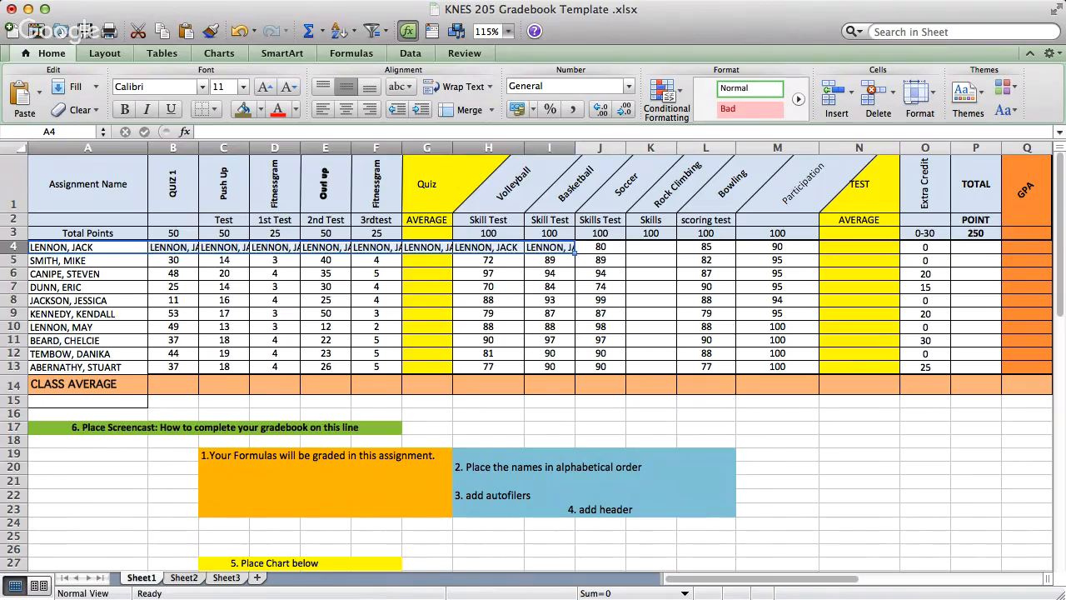
{"action": "left_click", "coordinate": [239, 32]}
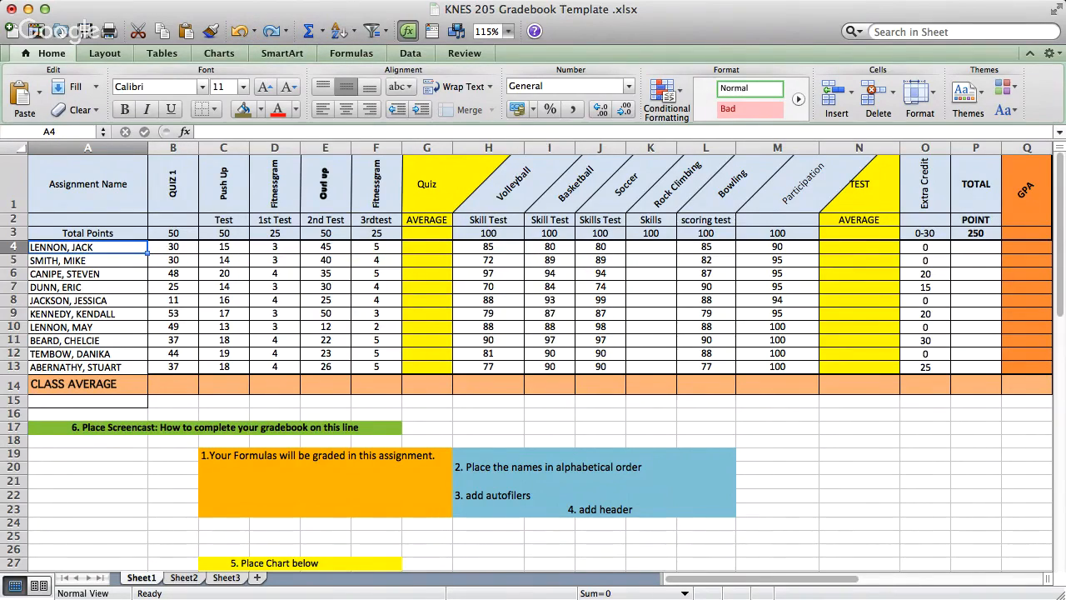
- Sort the student rows A4:P13 alphabetically by name in ascending order, keeping each student's scores with the name
{"action": "left_click_drag", "start_coordinate": [83, 247], "coordinate": [997, 372]}
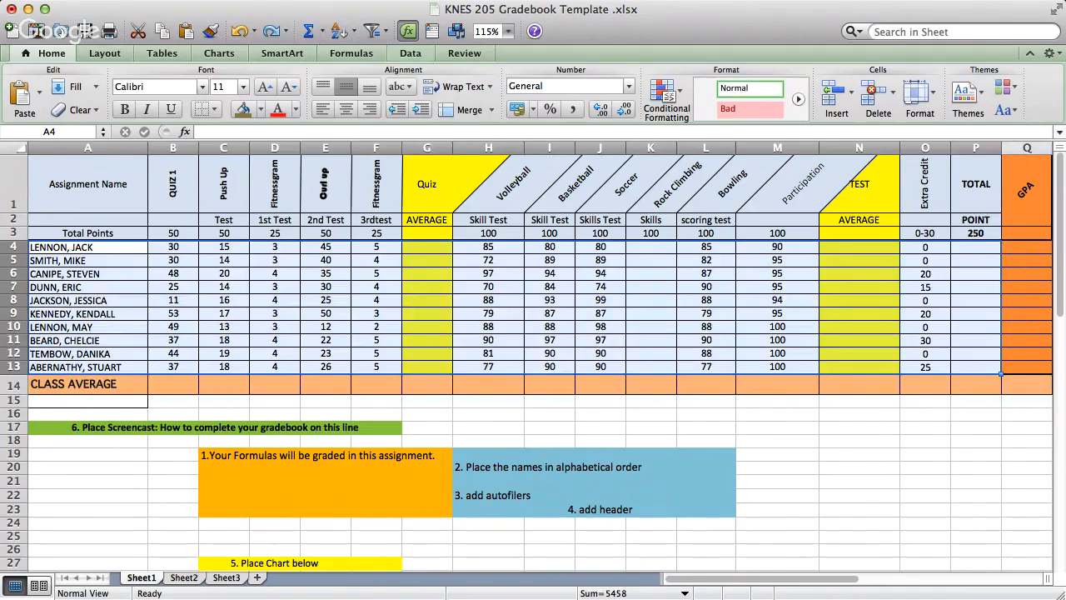
{"action": "left_click", "coordinate": [409, 53]}
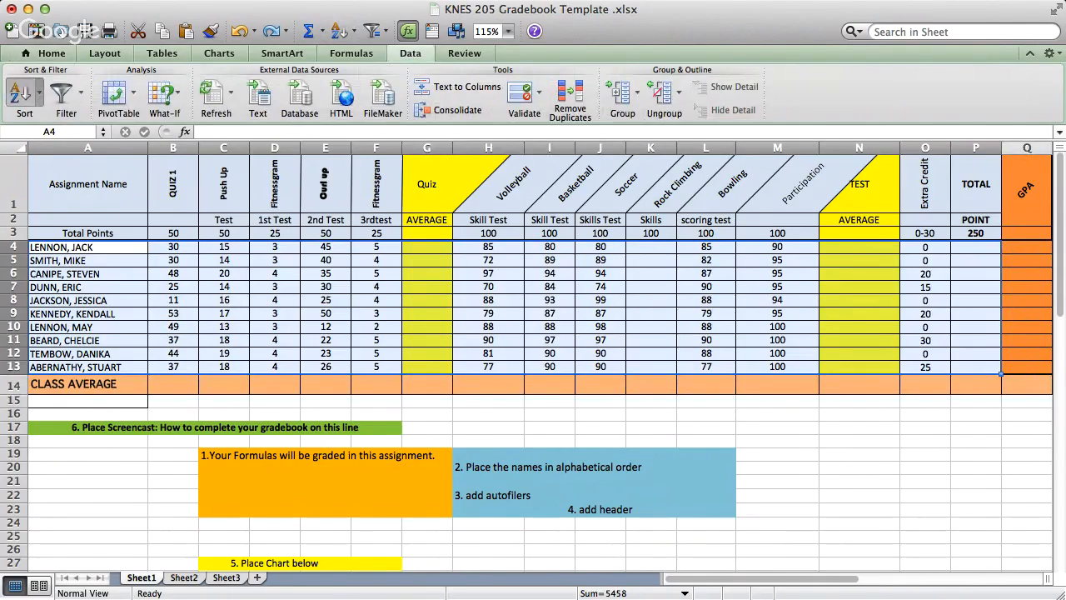
{"action": "left_click", "coordinate": [21, 91]}
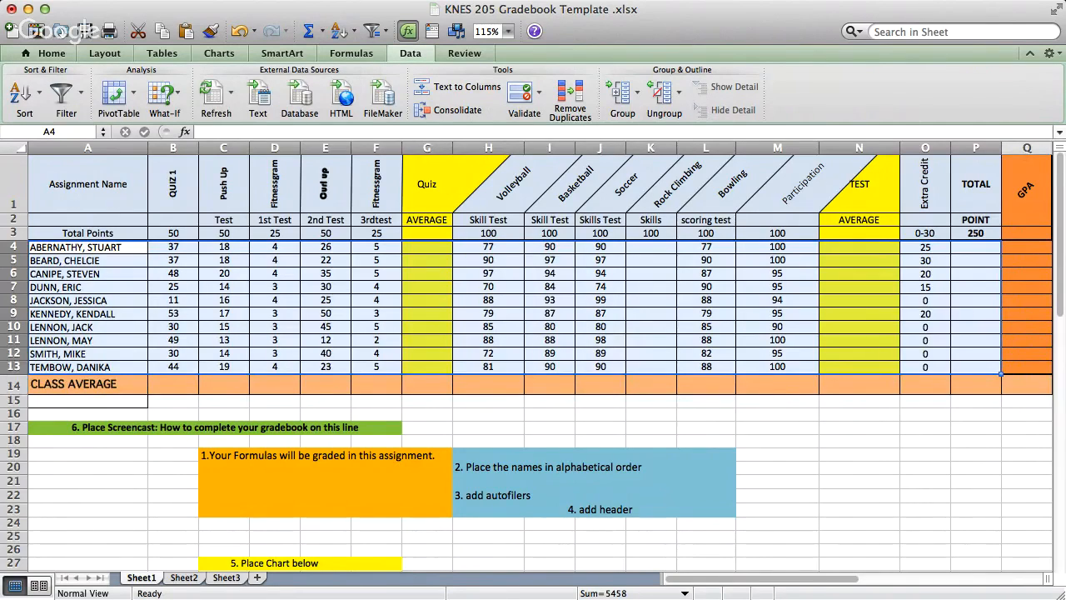
{"action": "left_click", "coordinate": [326, 274]}
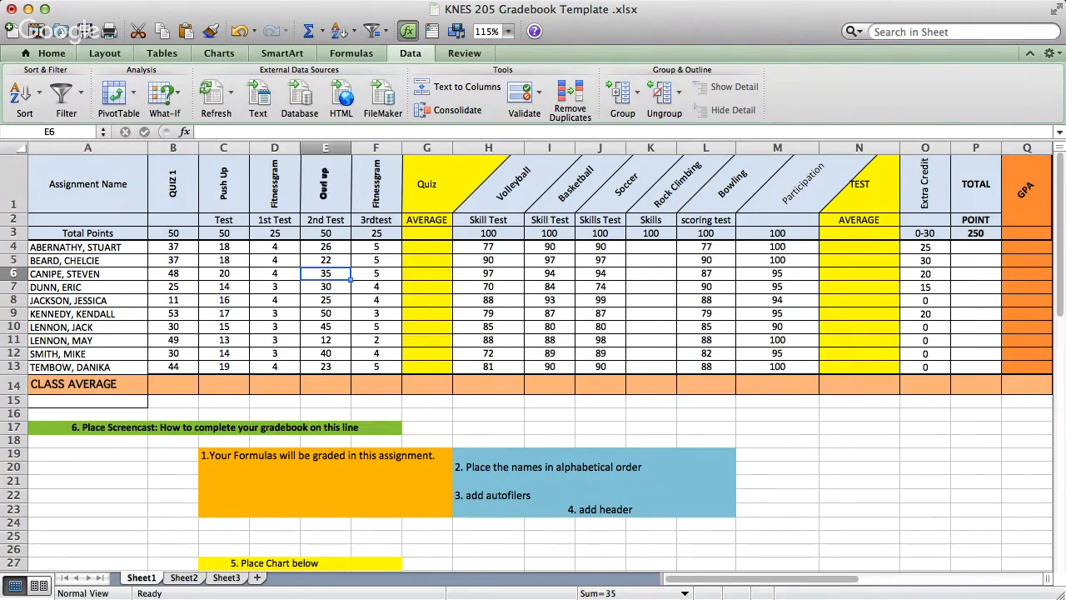
- Calculate the first student's quiz average in G4 by summing B4:F4 and dividing by the total possible points
{"action": "left_click", "coordinate": [427, 247]}
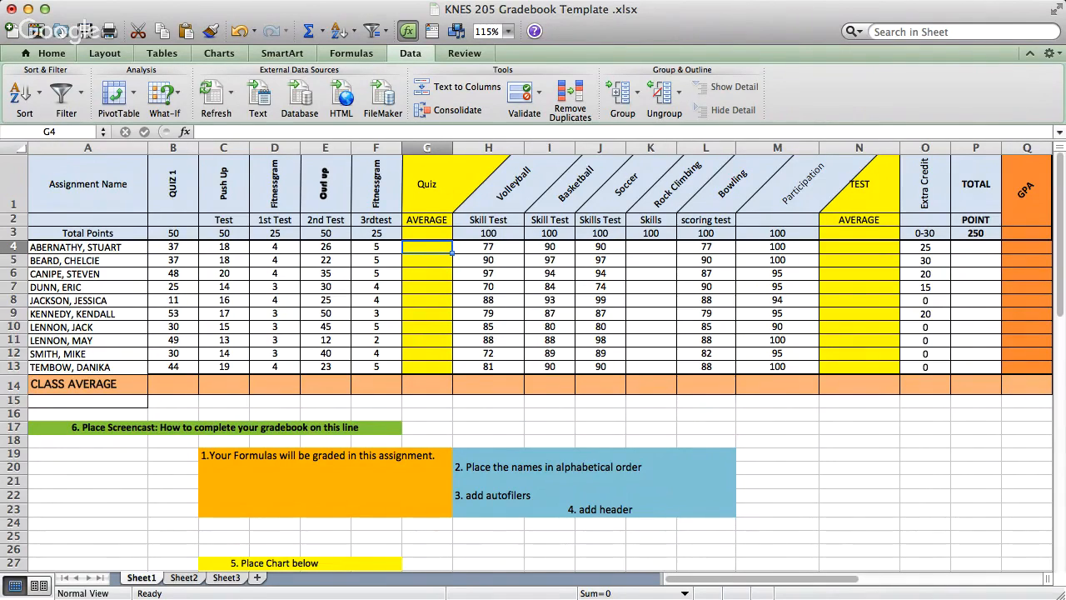
{"action": "left_click", "coordinate": [350, 53]}
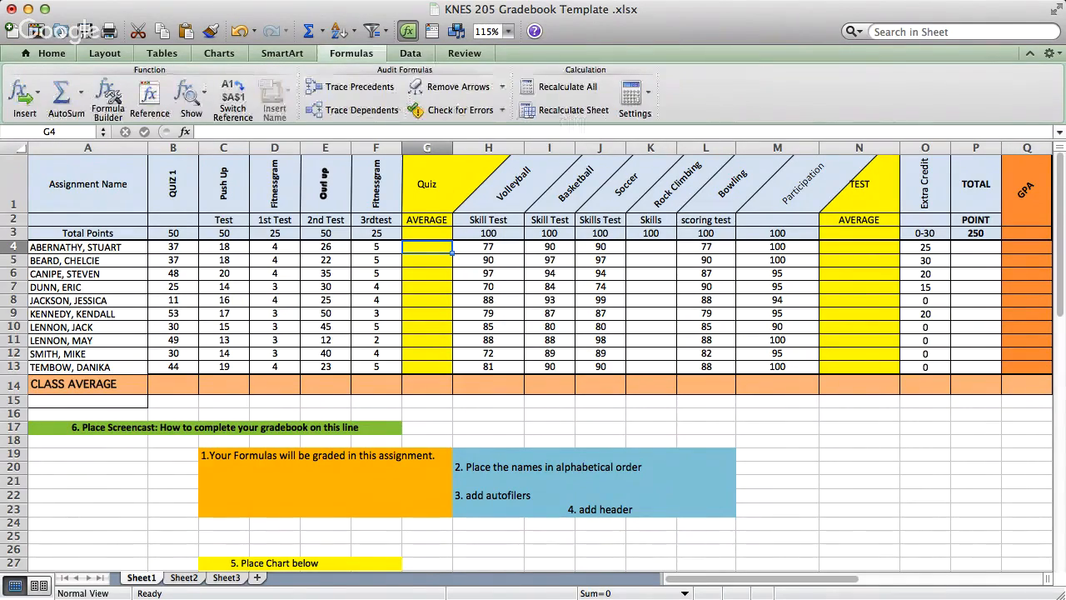
{"action": "left_click", "coordinate": [63, 94]}
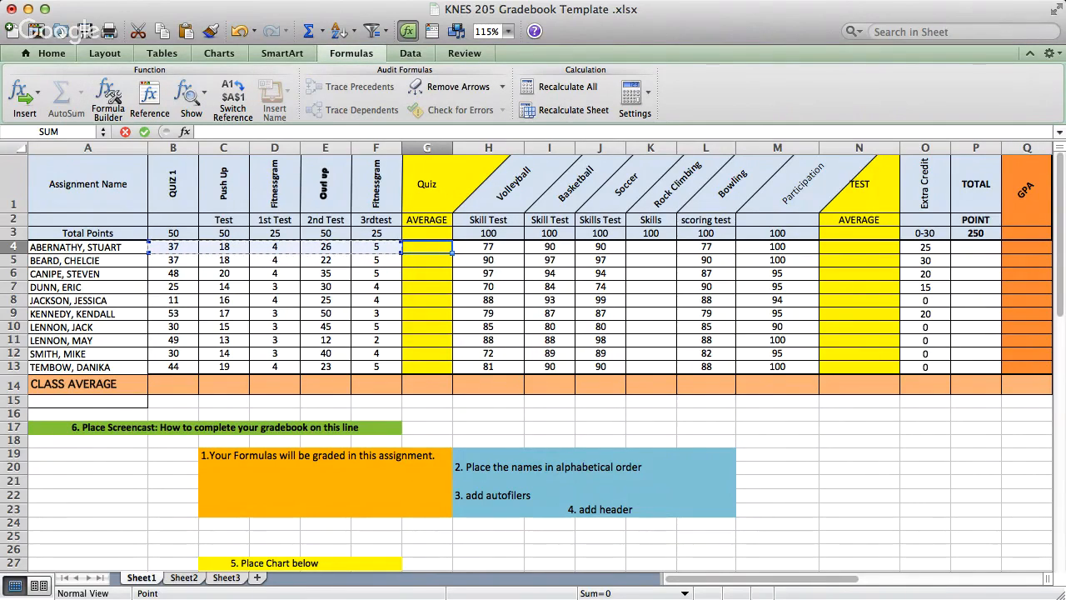
{"action": "type", "text": ")"}
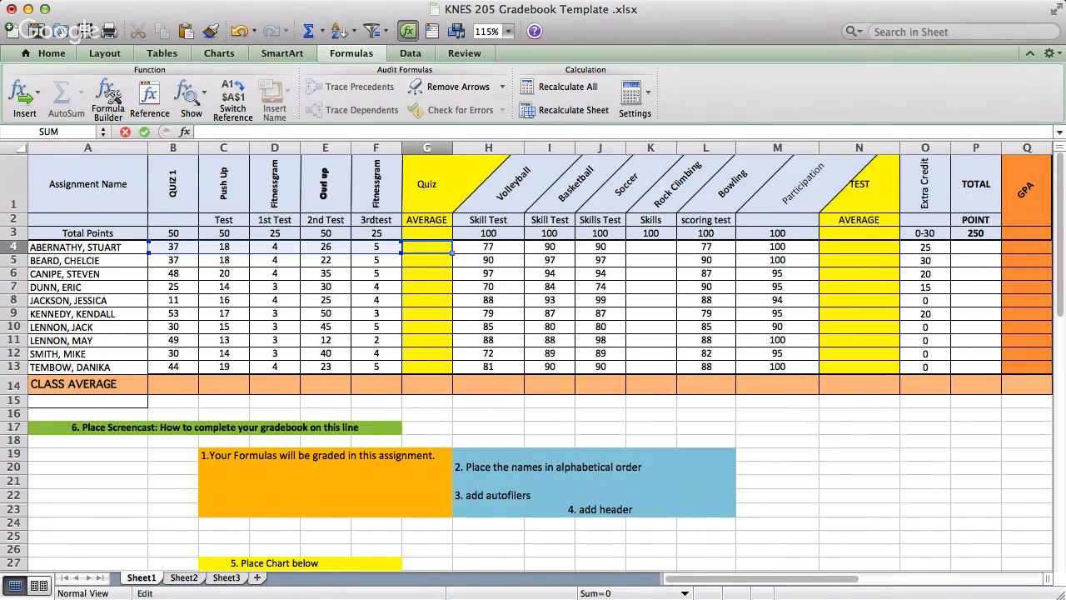
{"action": "key", "text": "Return"}
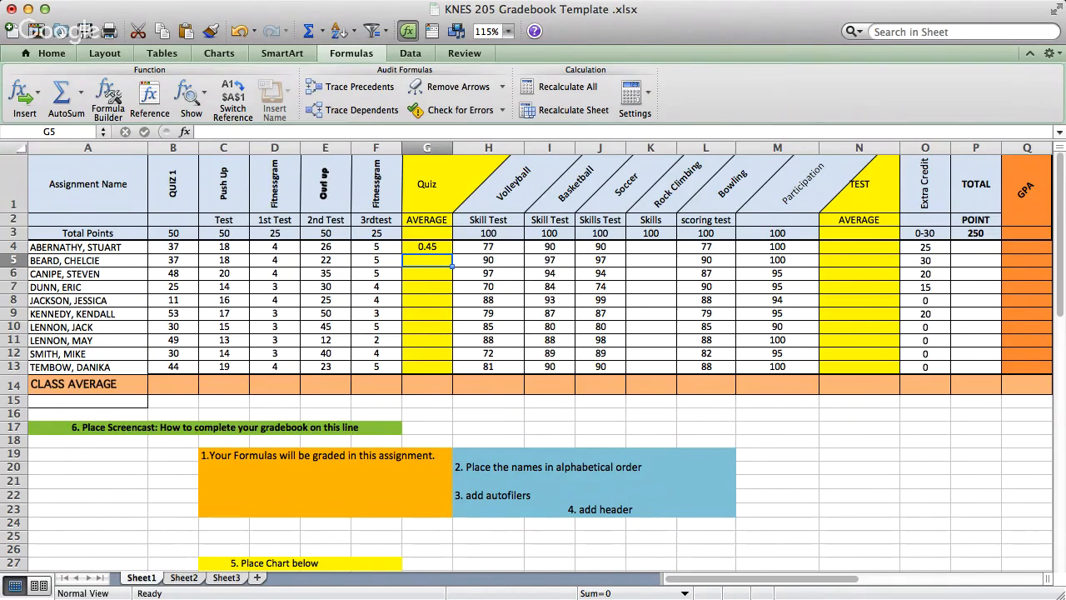
- Copy the quiz average formula from G4 down through G13 for the remaining students
{"action": "left_click", "coordinate": [427, 247]}
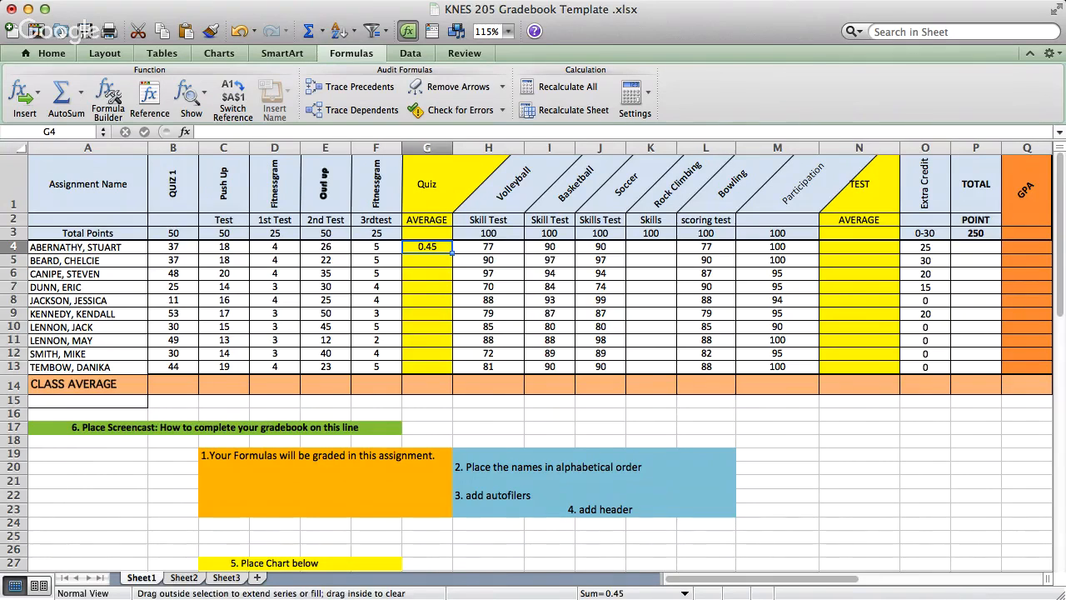
{"action": "double_click", "coordinate": [452, 253]}
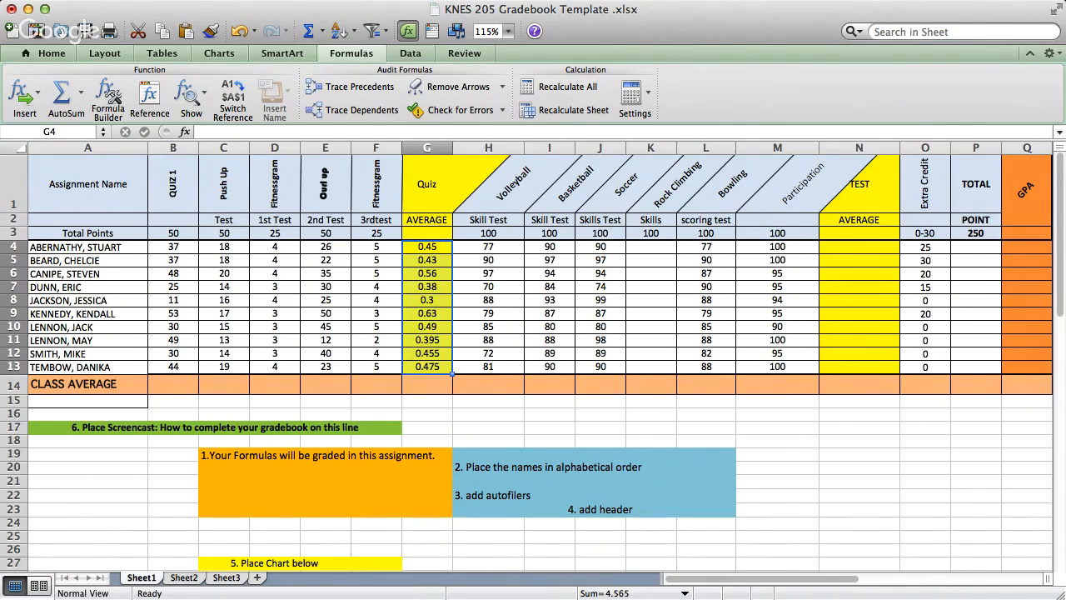
{"action": "left_click", "coordinate": [428, 354]}
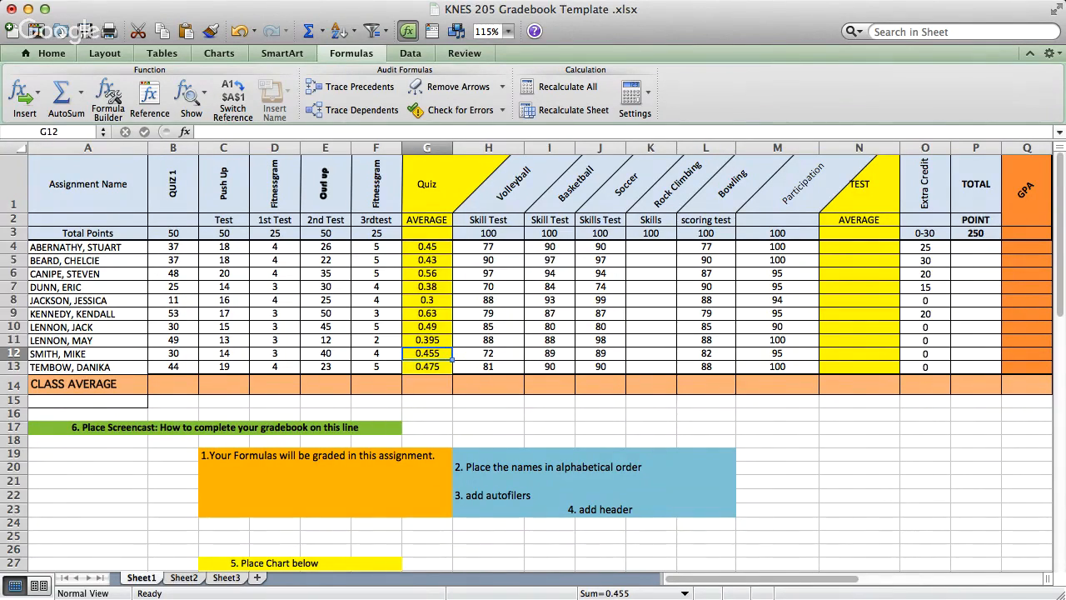
- Calculate the first student's test average in N4 from the skill test and participation scores in H4:M4
{"action": "left_click", "coordinate": [860, 248]}
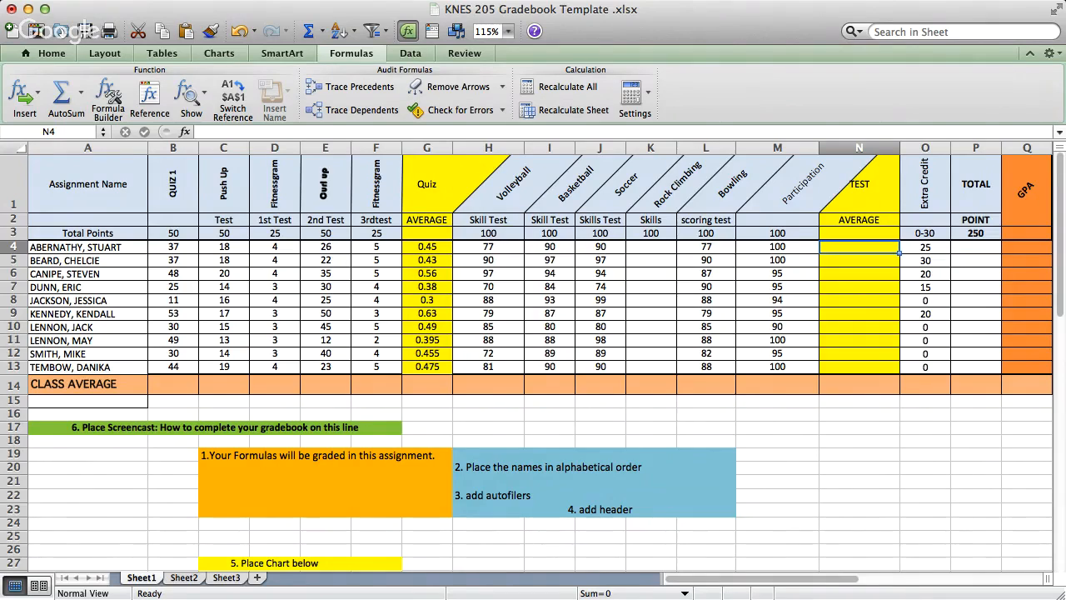
{"action": "type", "text": "="}
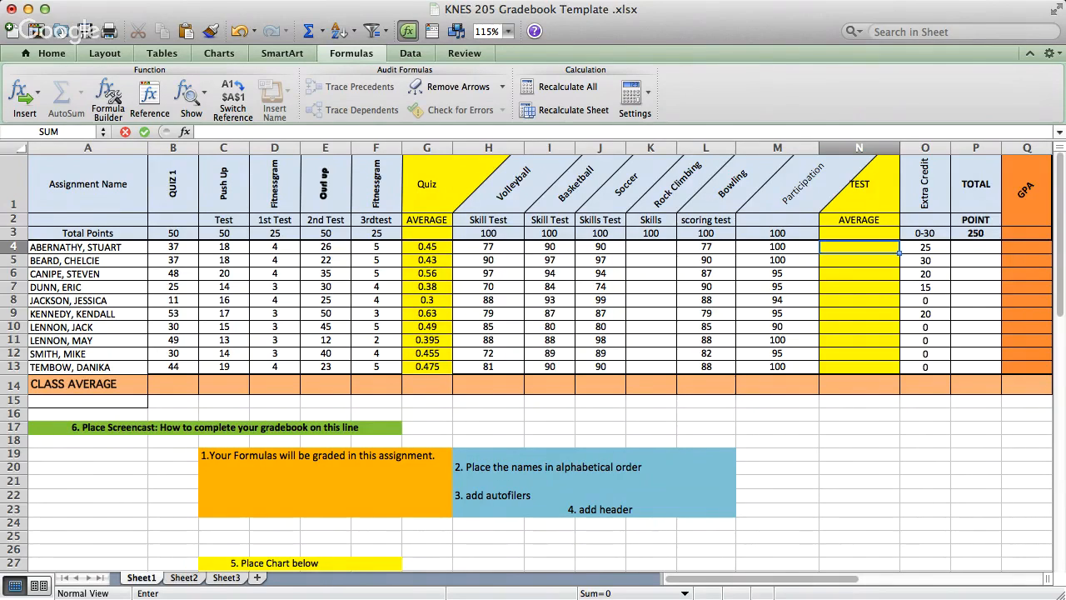
{"action": "left_click", "coordinate": [488, 247]}
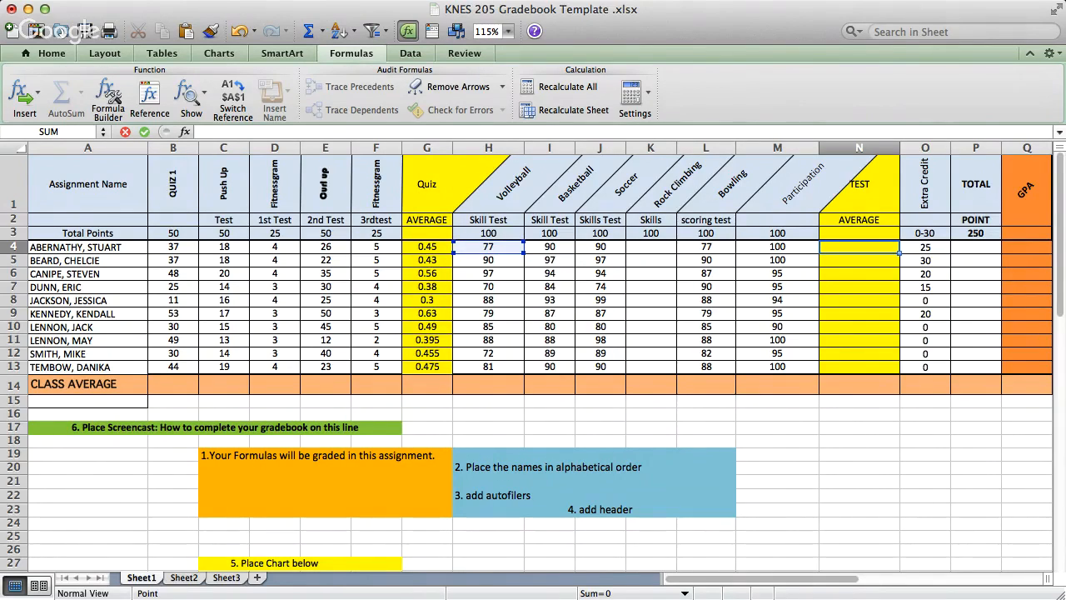
{"action": "left_click_drag", "start_coordinate": [488, 247], "coordinate": [777, 248]}
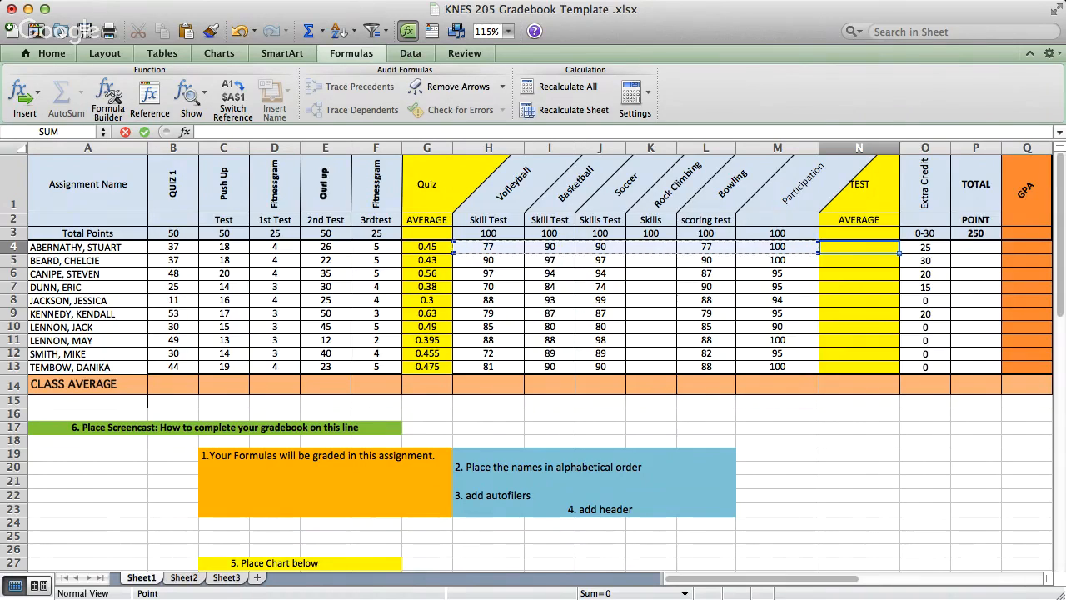
{"action": "type", "text": ")"}
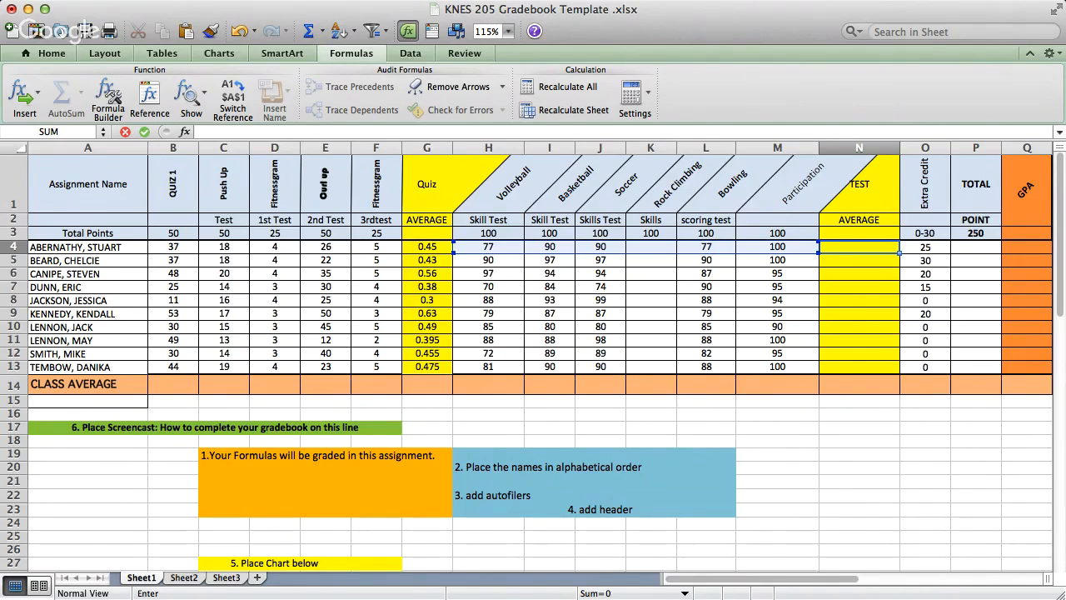
{"action": "key", "text": "Return"}
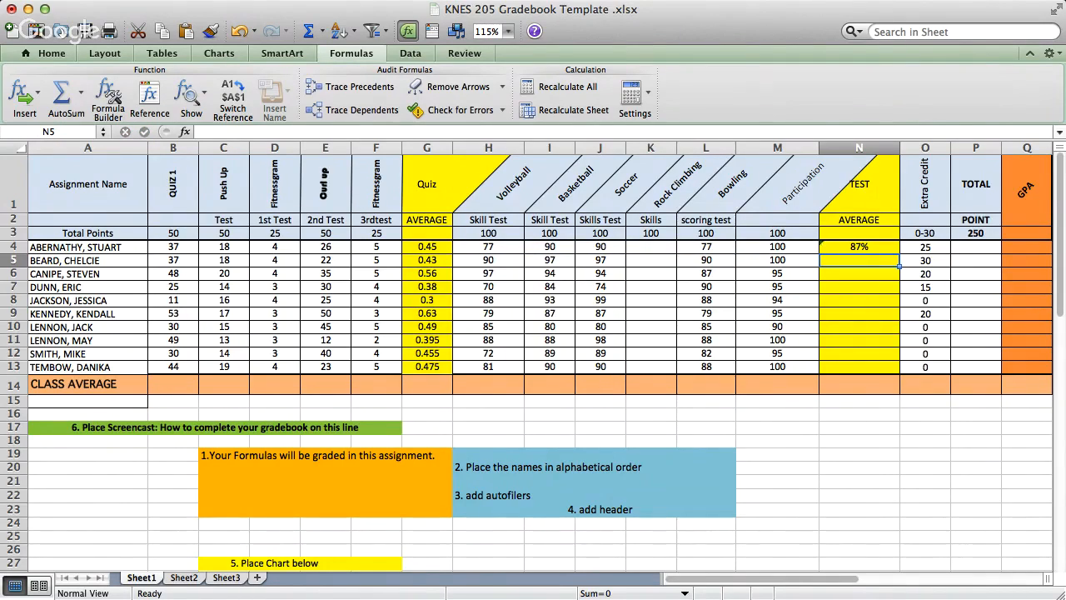
- Fill the test average formula from N4 down to N13
{"action": "left_click", "coordinate": [859, 247]}
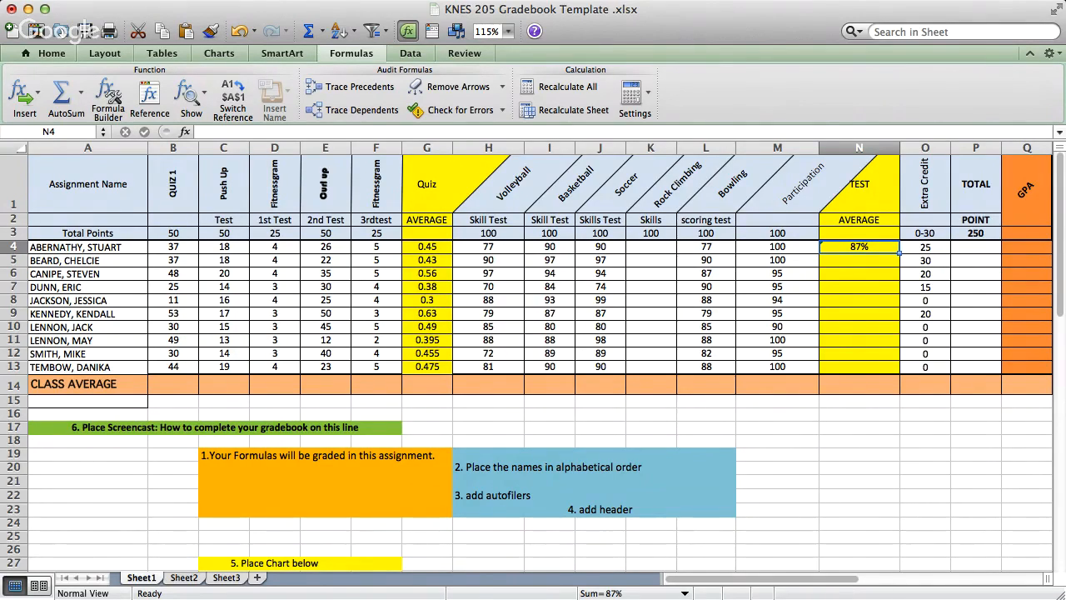
{"action": "left_click_drag", "start_coordinate": [900, 253], "coordinate": [900, 374]}
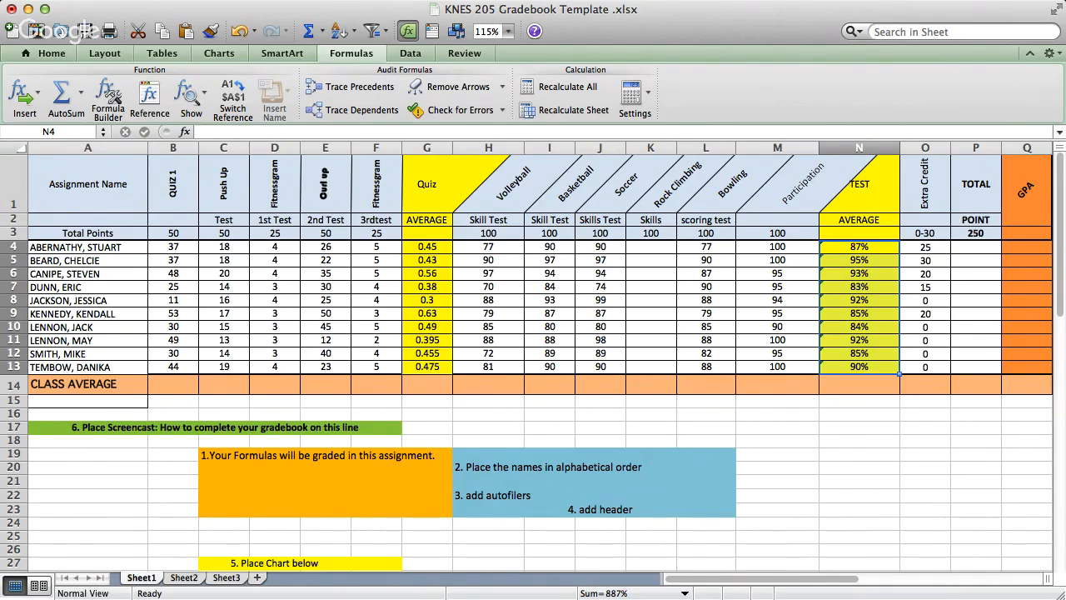
{"action": "left_click", "coordinate": [859, 367]}
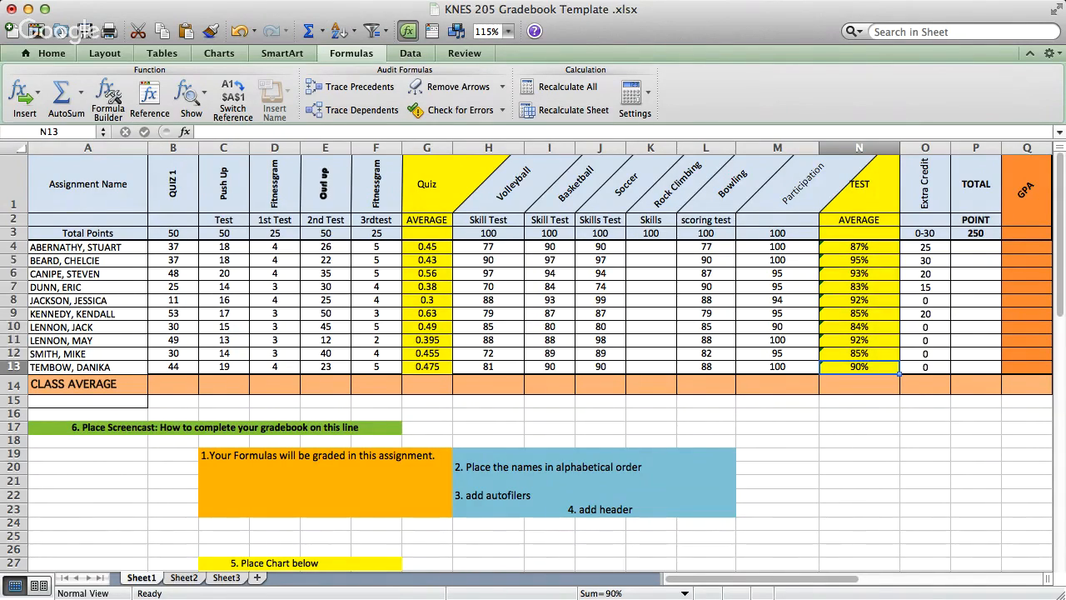
- Set the total possible points in P3 to 700
{"action": "left_click", "coordinate": [976, 247]}
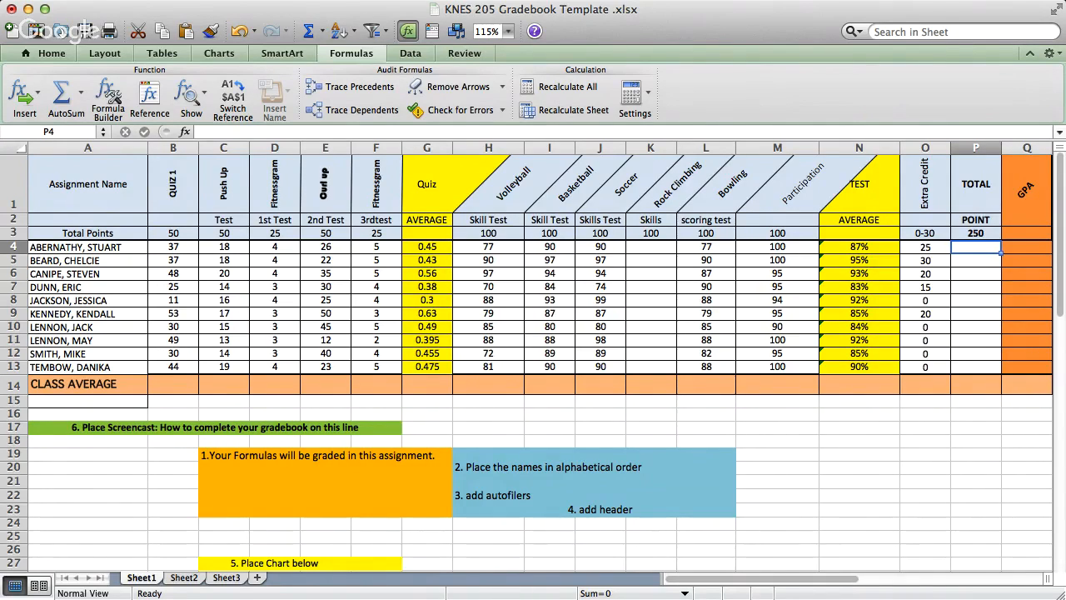
{"action": "left_click", "coordinate": [976, 235]}
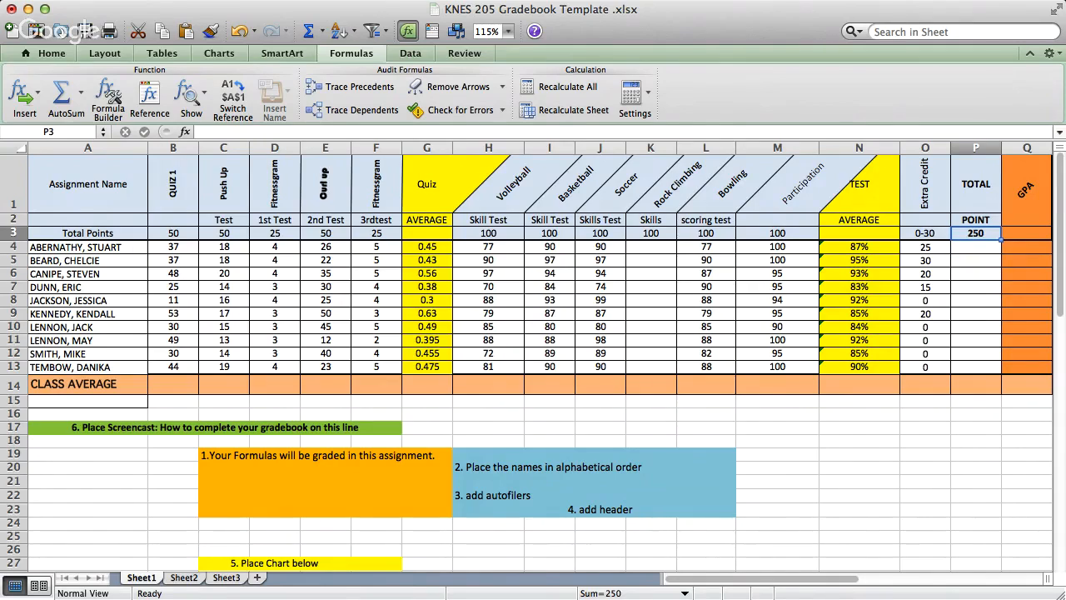
{"action": "double_click", "coordinate": [976, 234]}
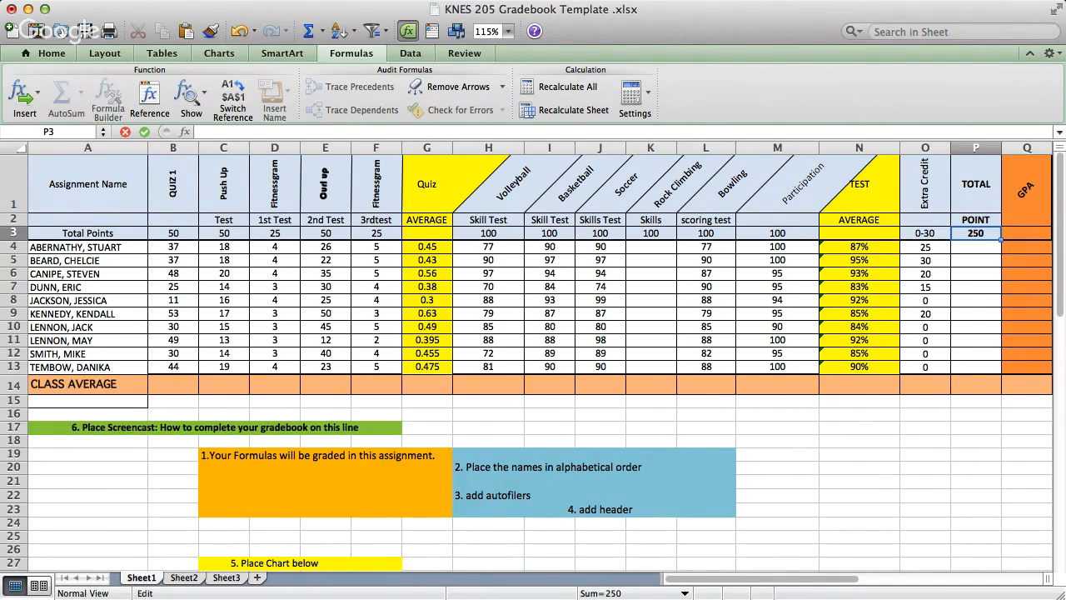
{"action": "type", "text": "700"}
{"action": "key", "text": "Return"}
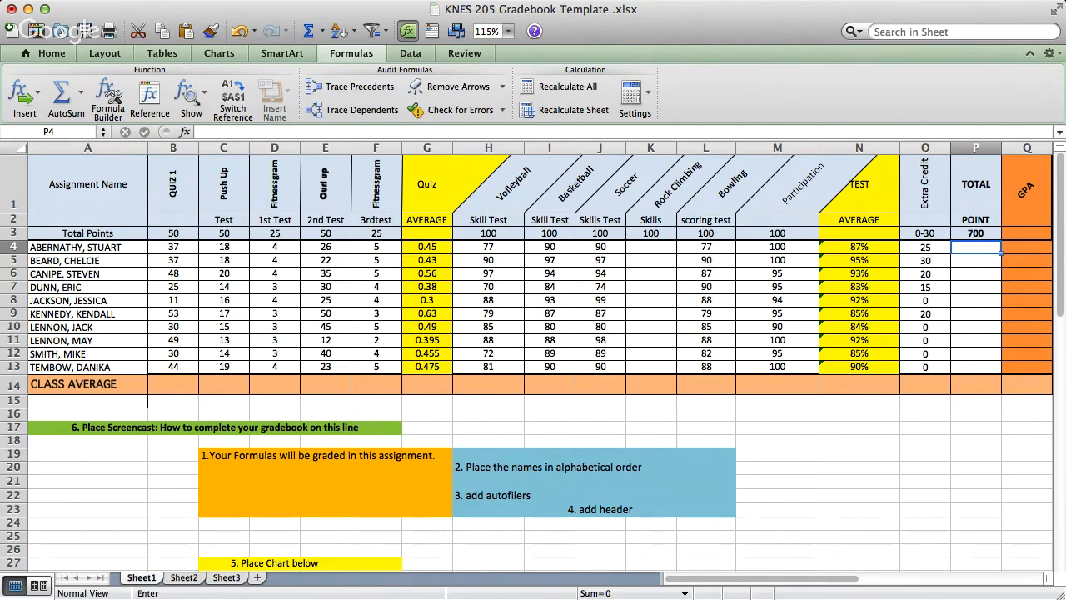
- Enter a formula in P4 that totals the first student's points by summing B4:F4 and H4:M4
{"action": "type", "text": "="}
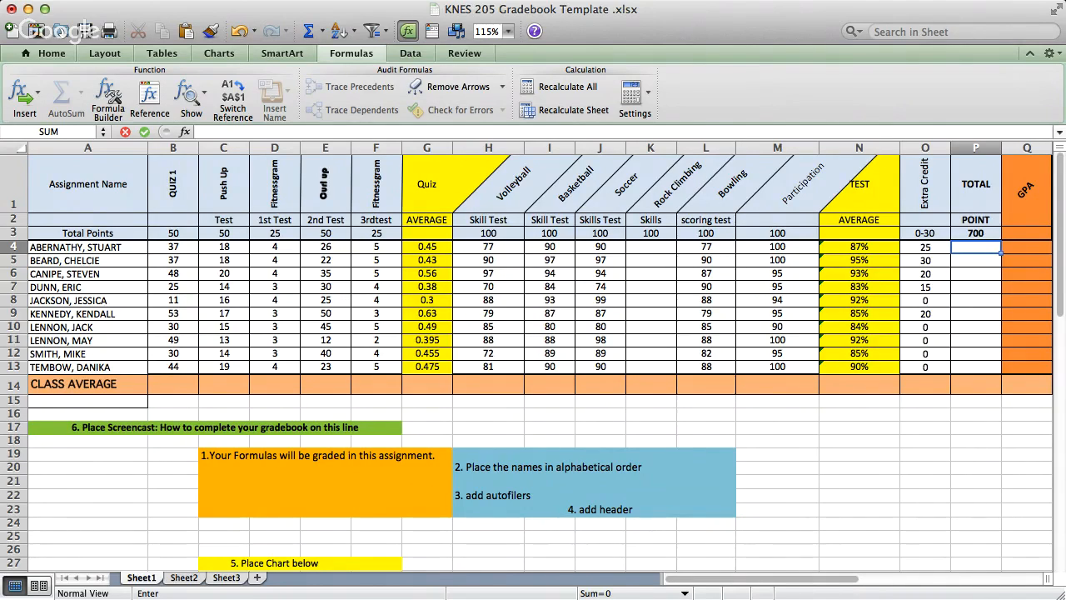
{"action": "left_click", "coordinate": [173, 248]}
{"action": "left_click_drag", "start_coordinate": [173, 248], "coordinate": [377, 248]}
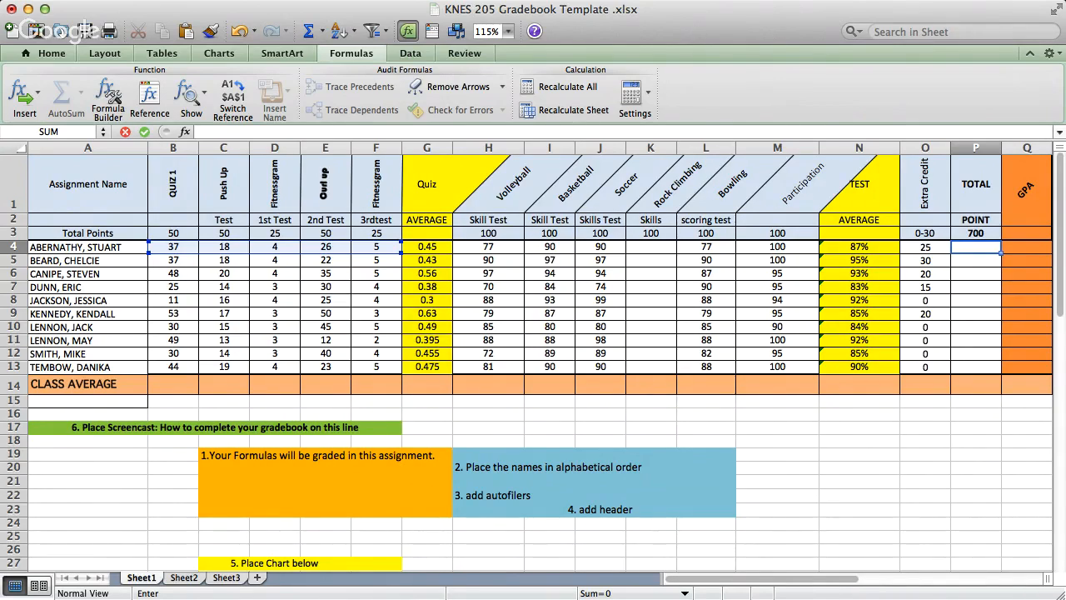
{"action": "left_click", "coordinate": [488, 247]}
{"action": "left_click_drag", "start_coordinate": [489, 248], "coordinate": [777, 248]}
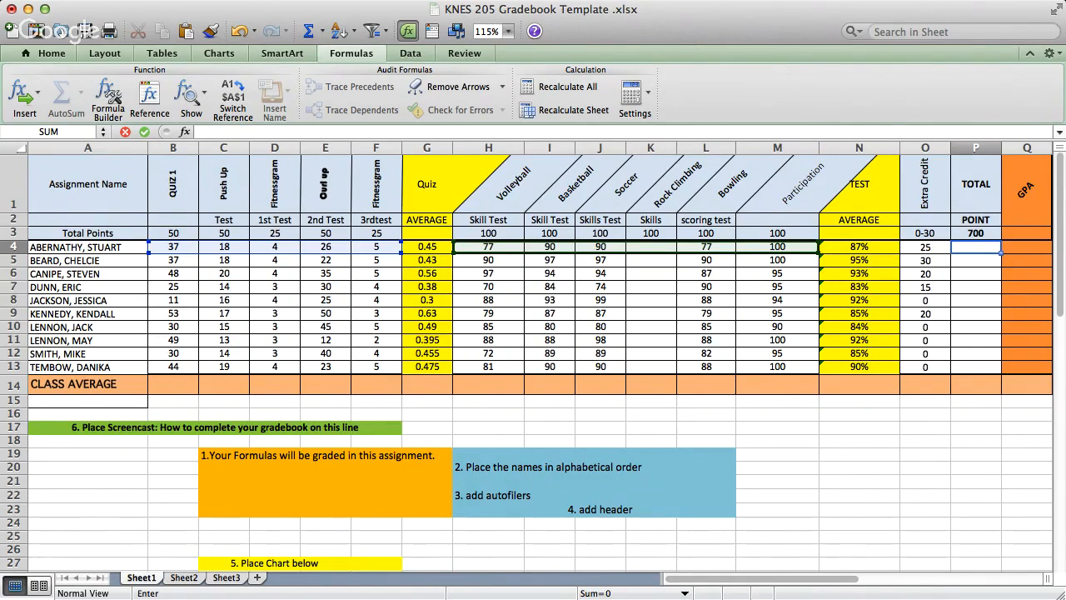
{"action": "key", "text": "Return"}
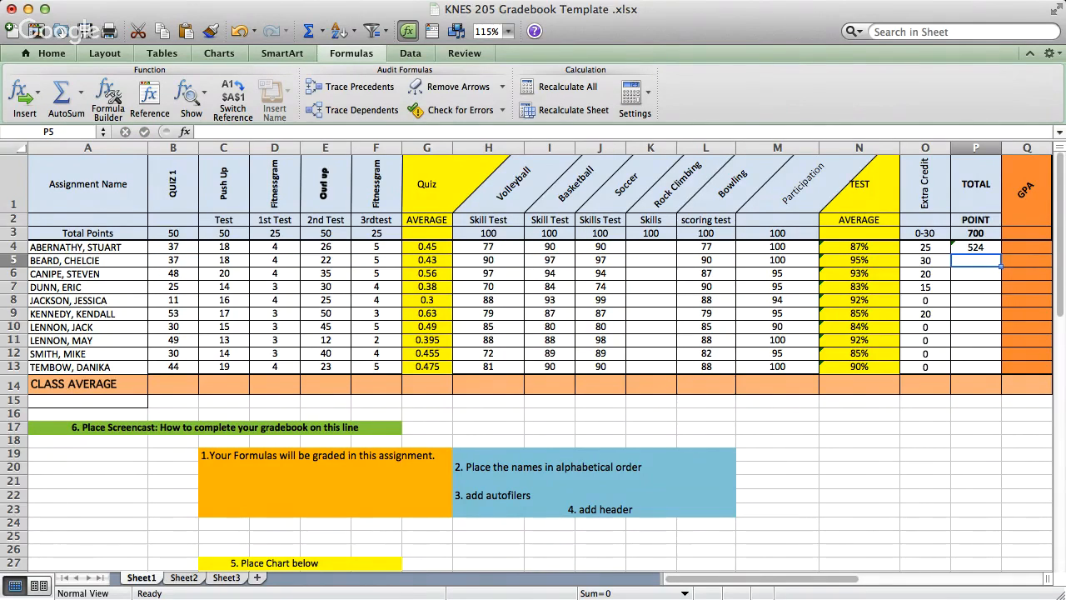
- Copy the total points formula from P4 down through P13 for the remaining students
{"action": "key", "text": "Up"}
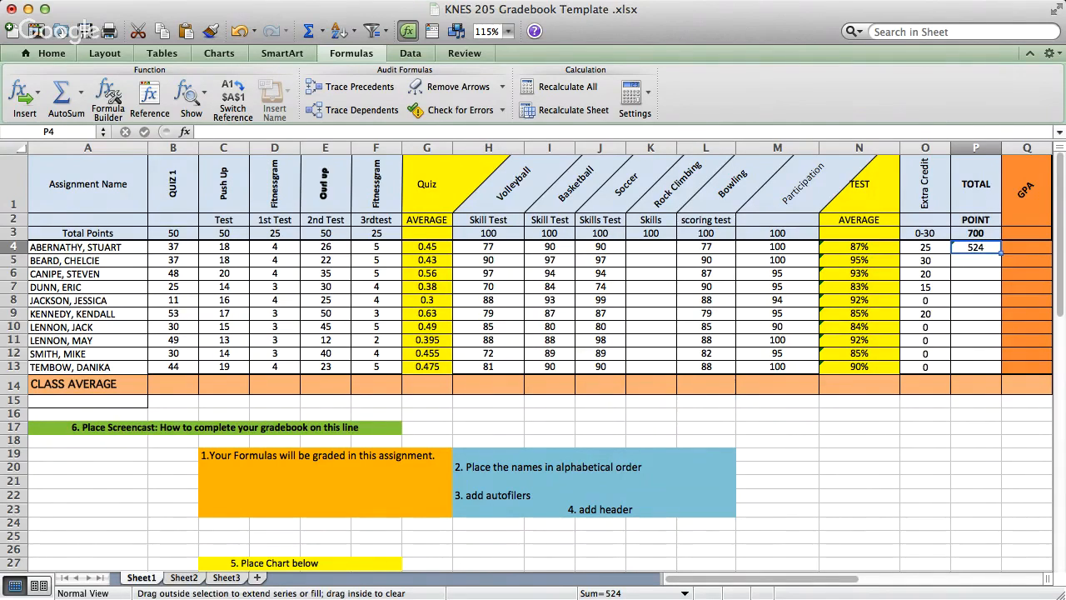
{"action": "double_click", "coordinate": [1001, 253]}
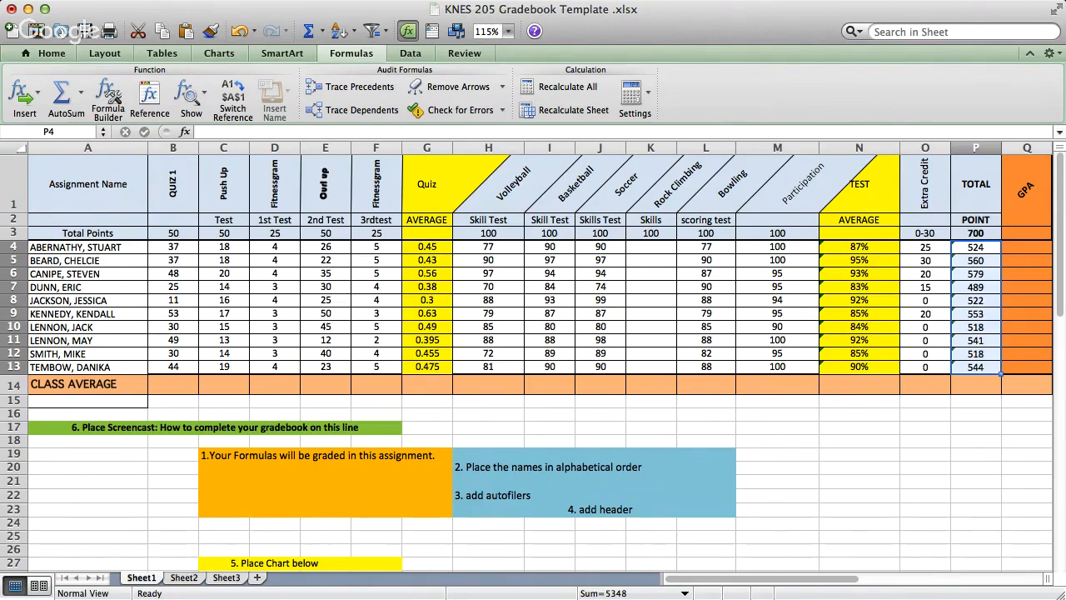
{"action": "left_click", "coordinate": [975, 340]}
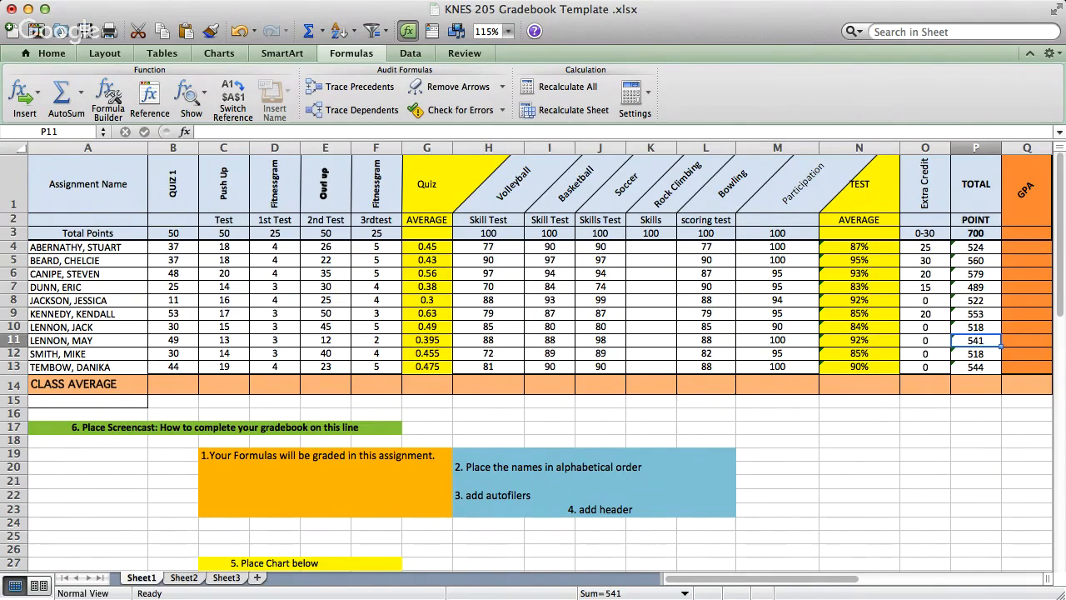
- Enter a GPA formula in Q4 dividing the sum of O4:P4 by P3, and fill it down through Q13
{"action": "left_click", "coordinate": [1027, 247]}
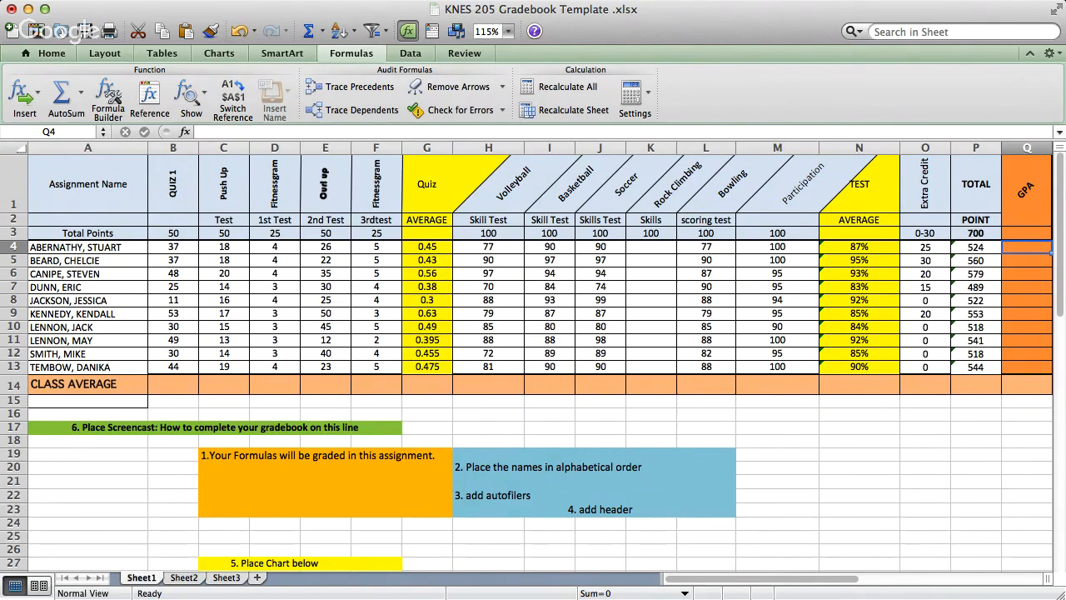
{"action": "type", "text": "="}
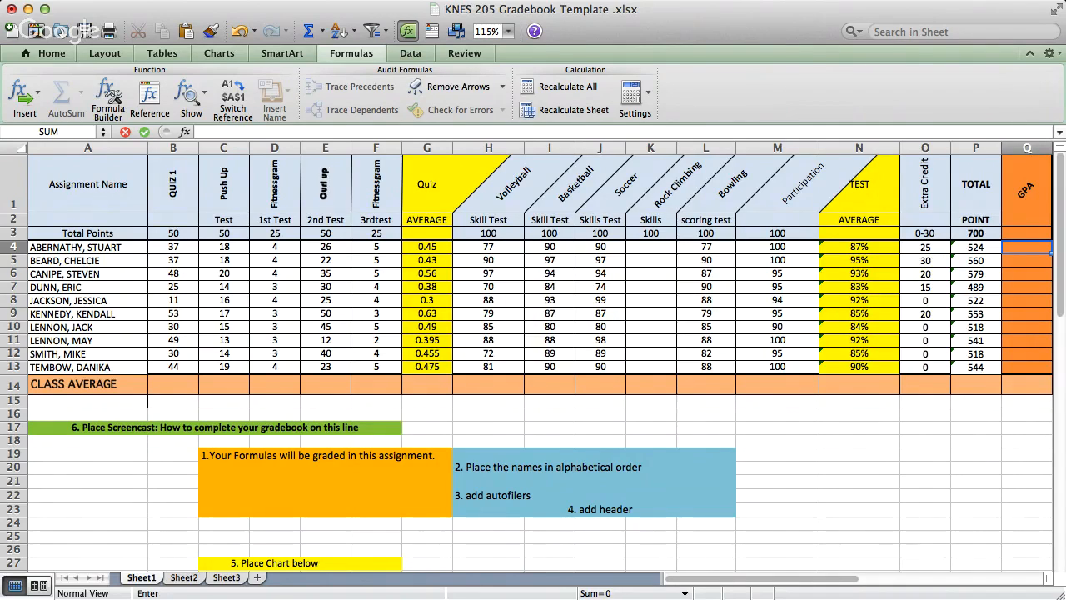
{"action": "left_click_drag", "start_coordinate": [926, 247], "coordinate": [976, 248]}
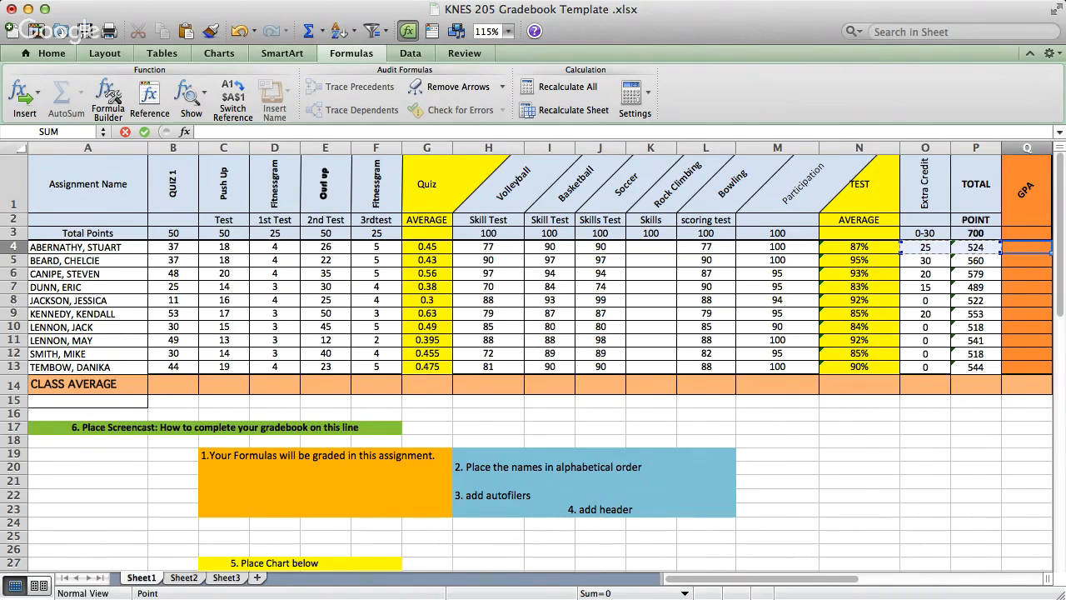
{"action": "type", "text": ")"}
{"action": "left_click", "coordinate": [975, 233]}
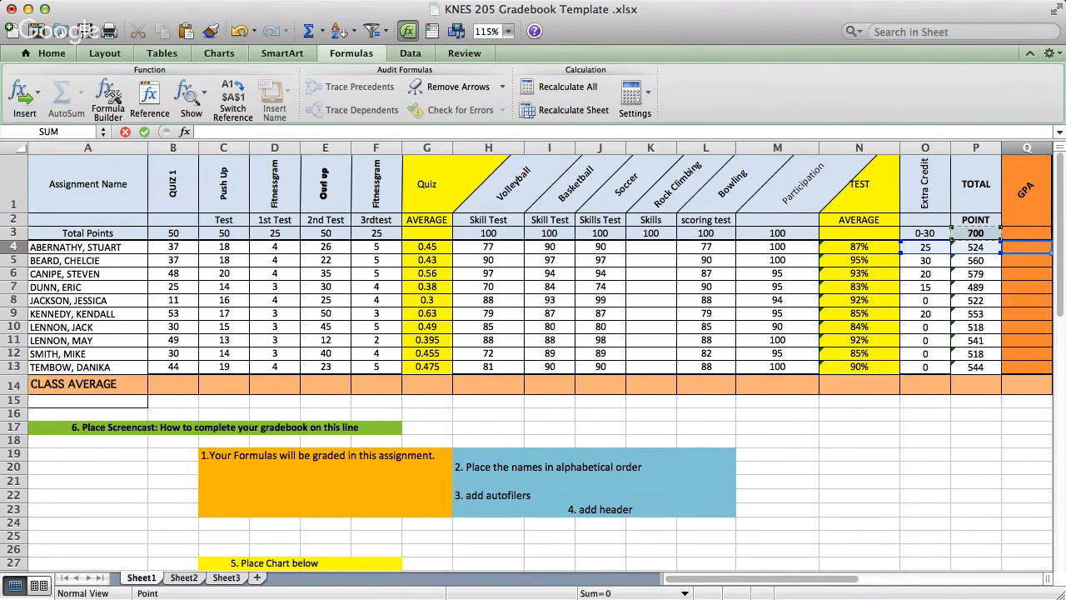
{"action": "key", "text": "Return"}
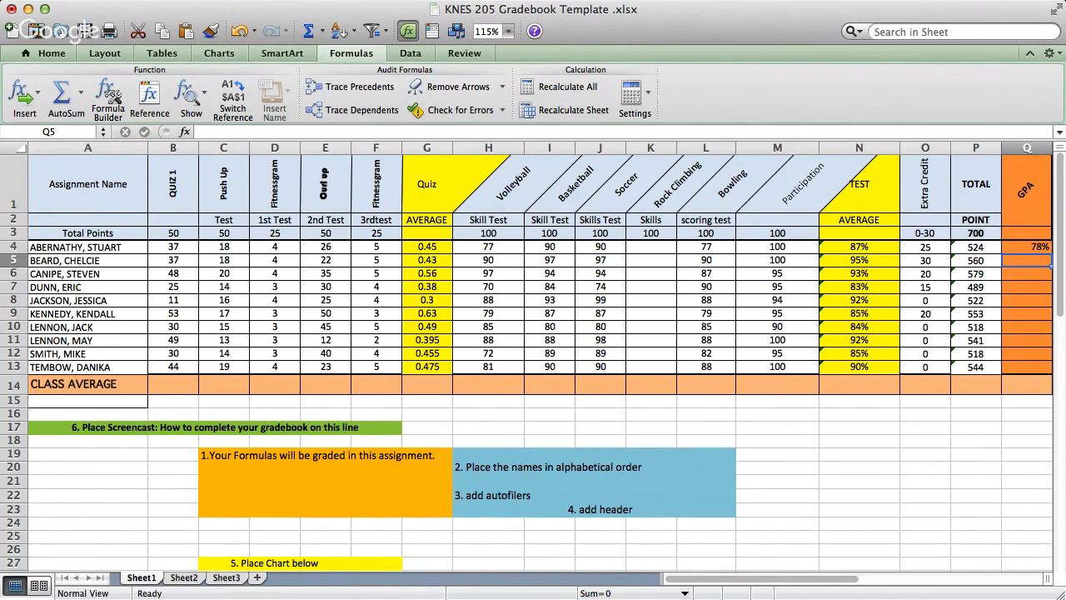
{"action": "left_click", "coordinate": [1027, 248]}
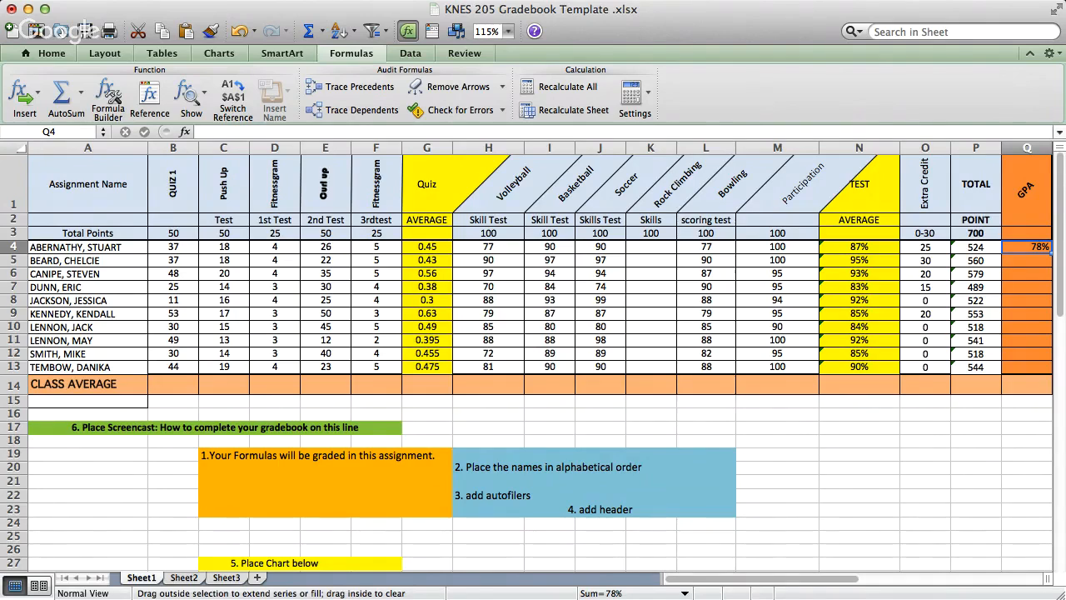
{"action": "double_click", "coordinate": [1051, 253]}
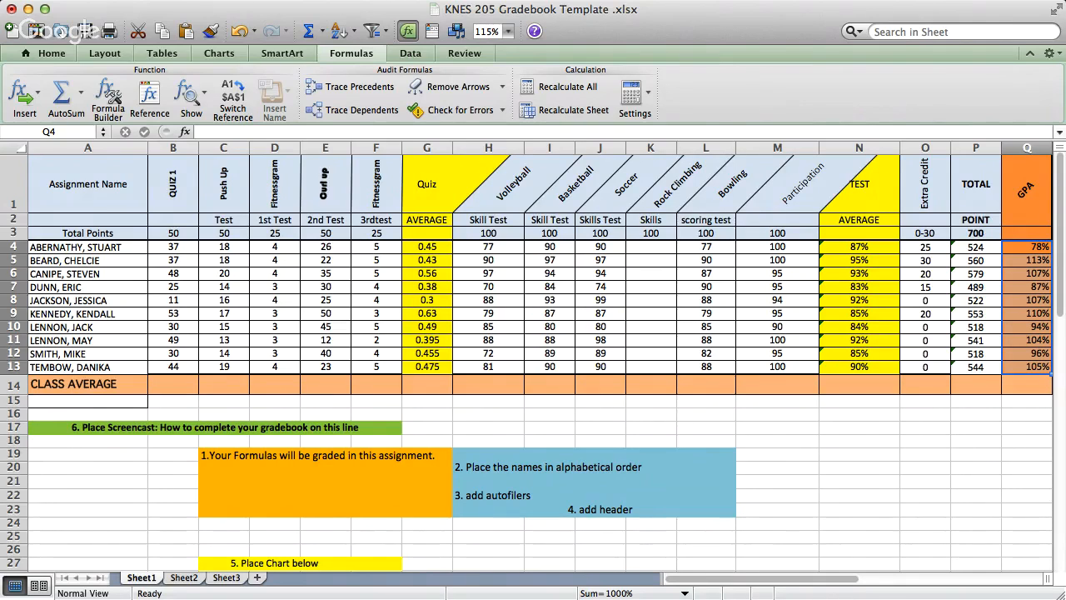
- Enter a class average formula in B14 that averages the Quiz 1 scores in B4:B13
{"action": "left_click", "coordinate": [173, 384]}
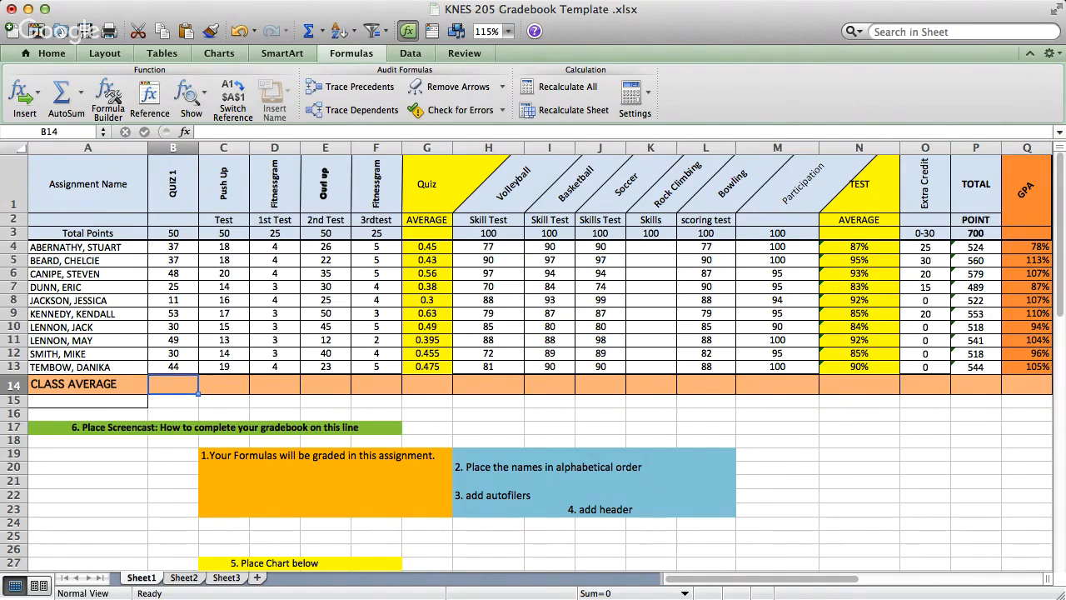
{"action": "left_click", "coordinate": [114, 96]}
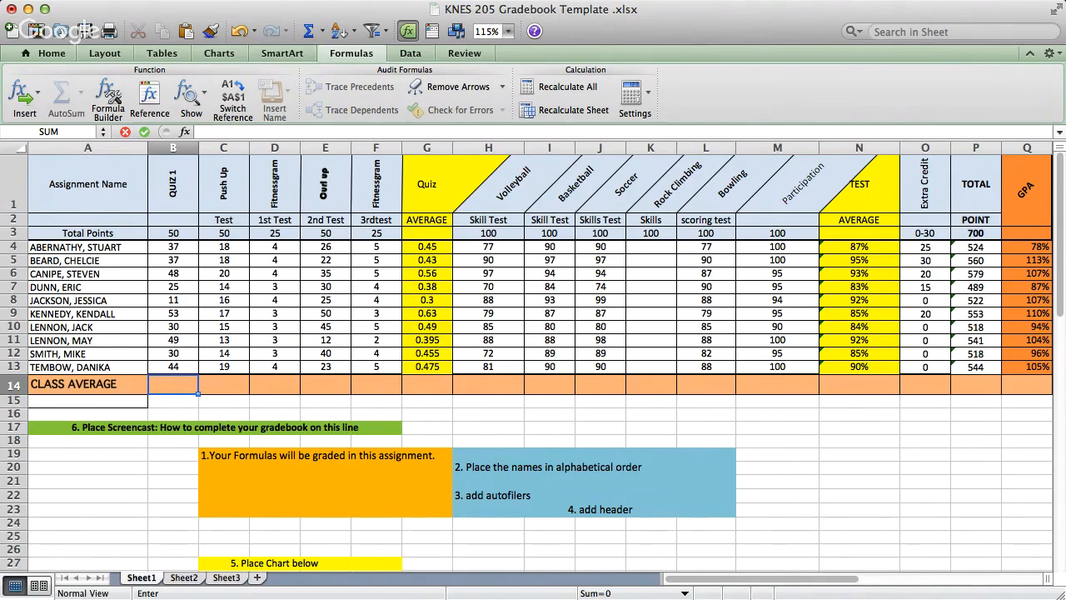
{"action": "left_click", "coordinate": [173, 248]}
{"action": "left_click_drag", "start_coordinate": [173, 247], "coordinate": [173, 366]}
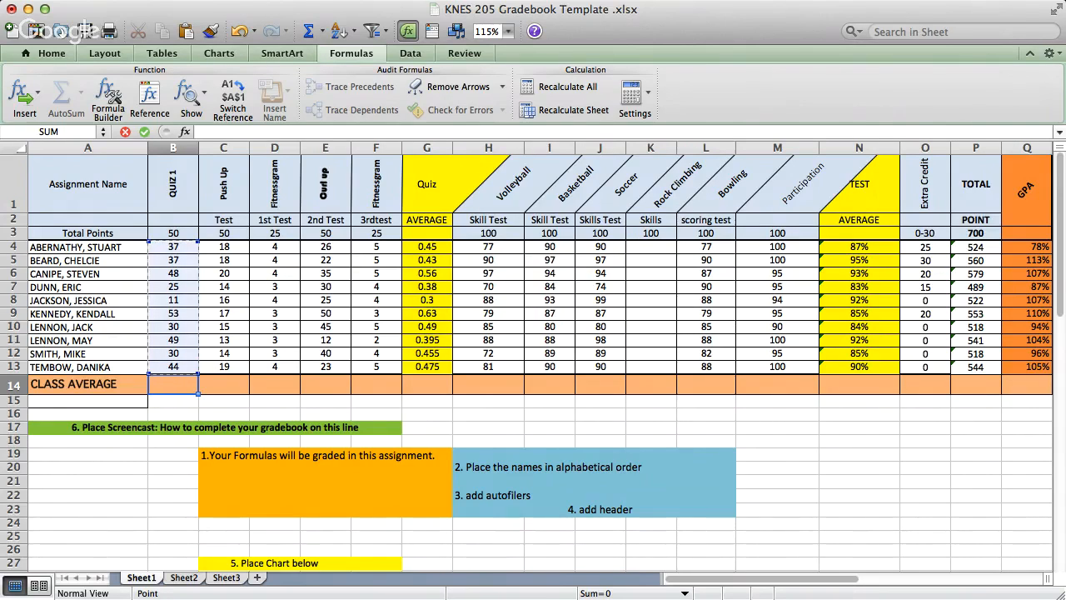
{"action": "type", "text": ")"}
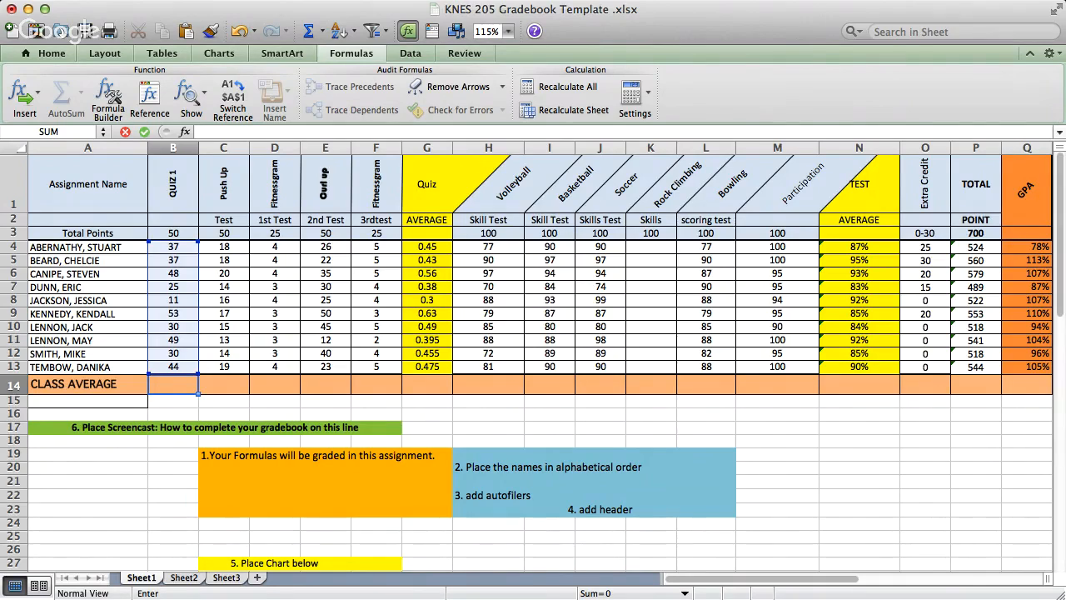
{"action": "key", "text": "Return"}
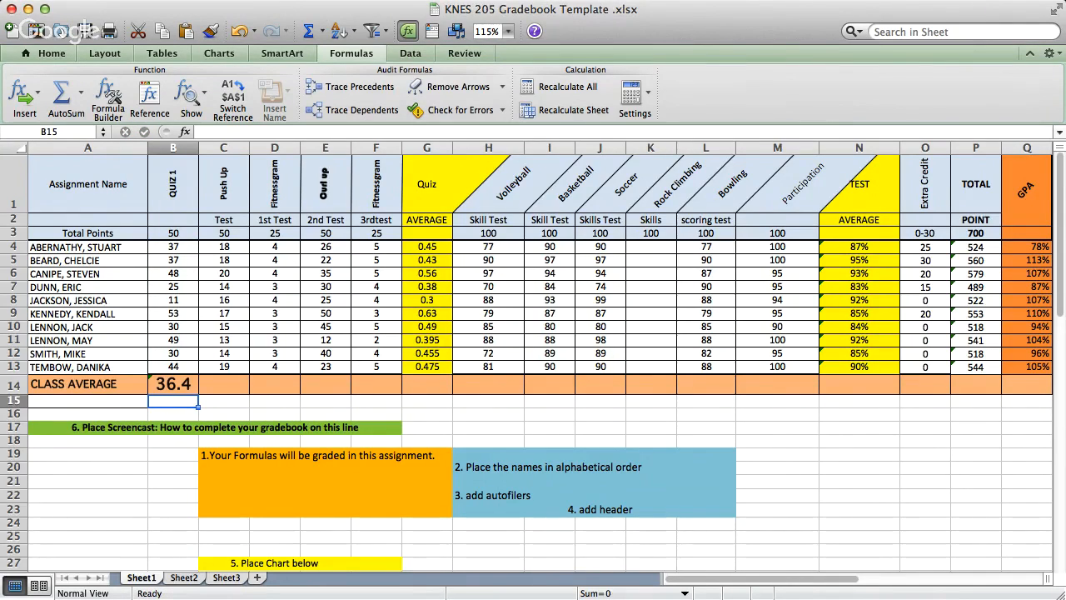
- Fill the class average formula from B14 across row 14 to Q14
{"action": "left_click", "coordinate": [173, 384]}
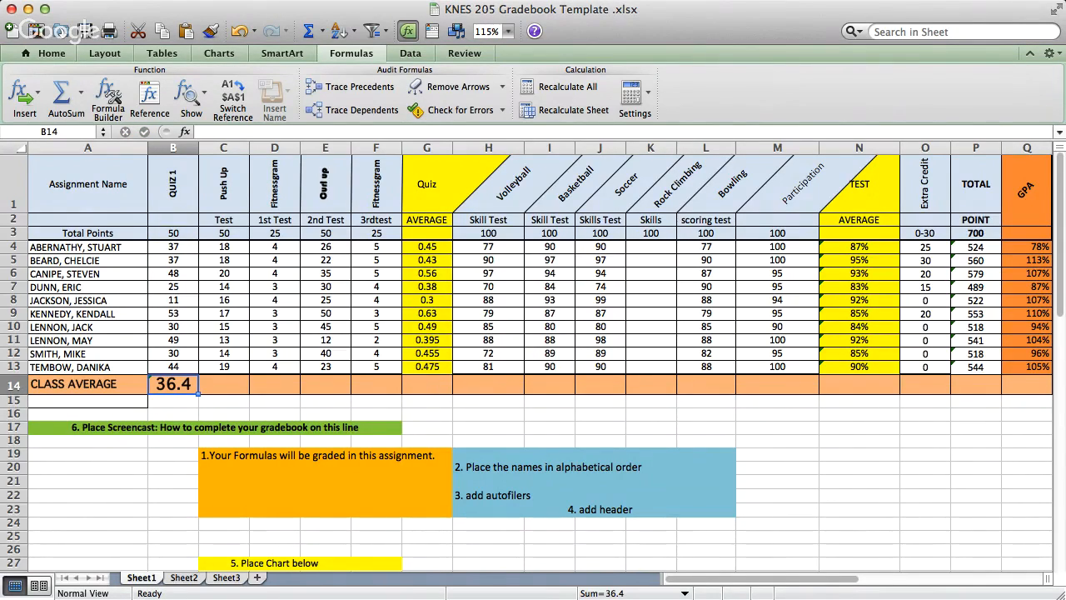
{"action": "left_click_drag", "start_coordinate": [198, 394], "coordinate": [200, 394]}
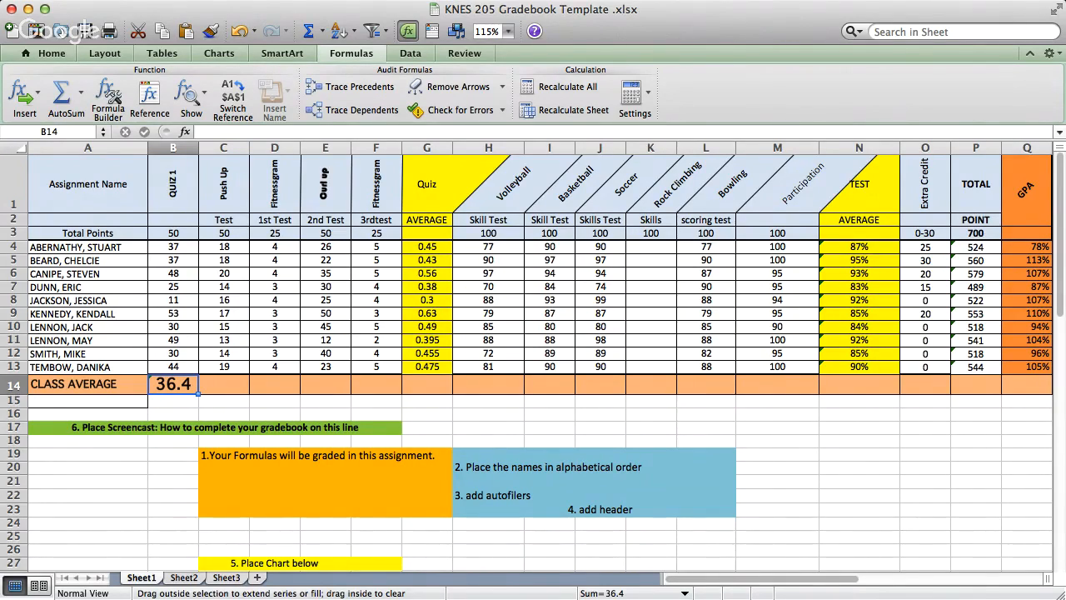
{"action": "left_click_drag", "start_coordinate": [200, 394], "coordinate": [1033, 388]}
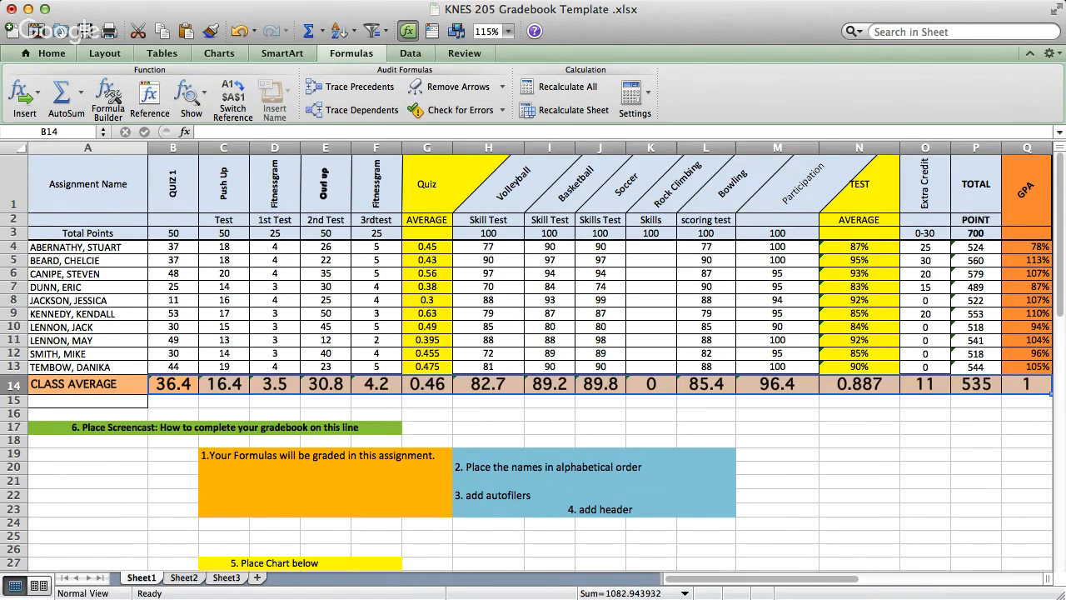
{"action": "left_click", "coordinate": [174, 401]}
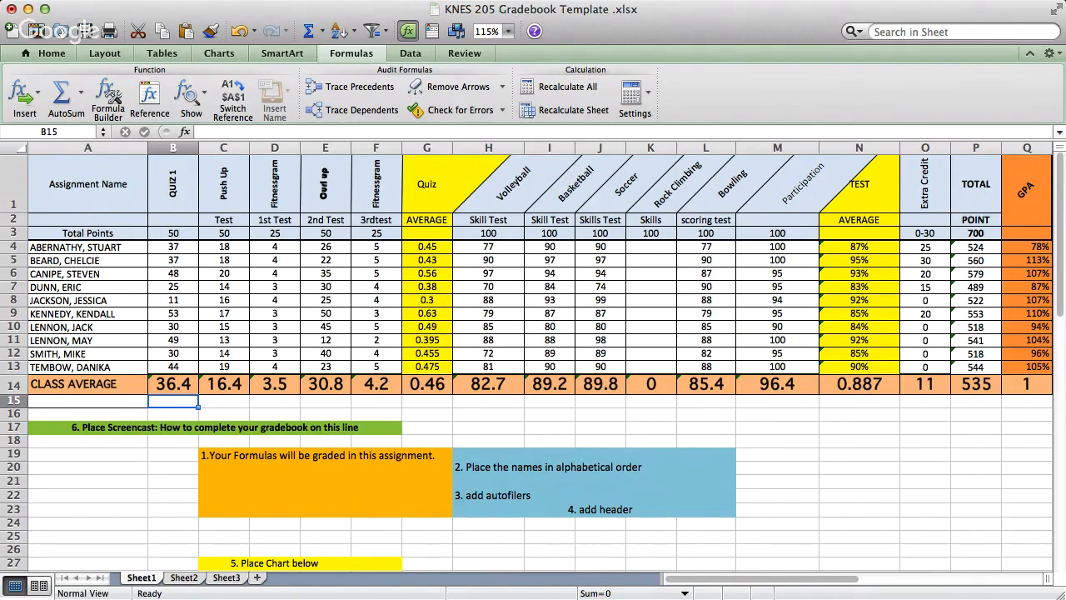
- Add autofilters to the header cells A1 through P1
{"action": "key", "text": "ctrl+Home"}
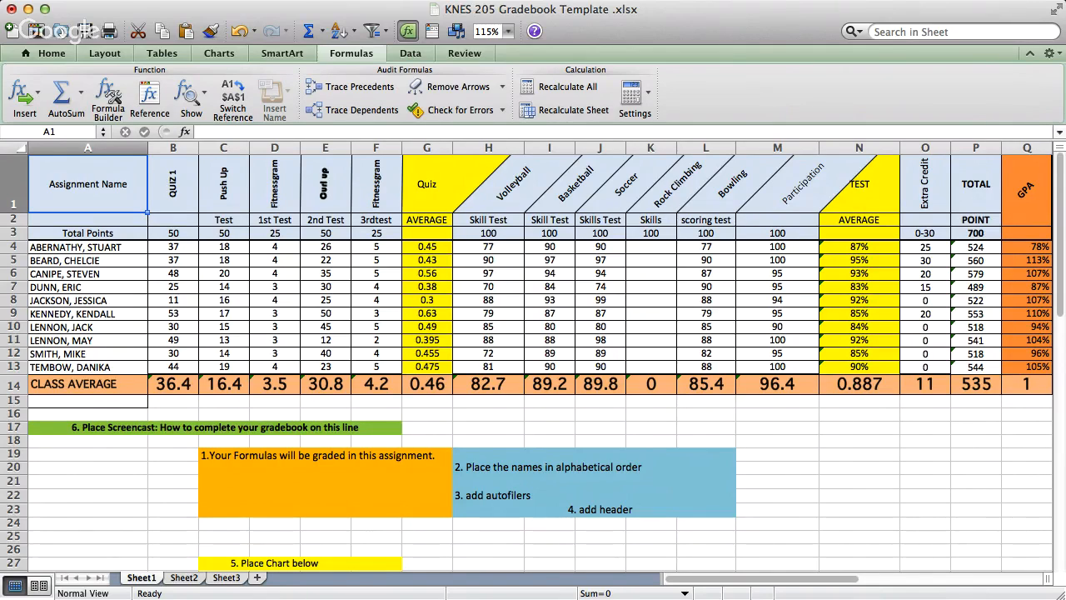
{"action": "key", "text": "shift+Right"}
{"action": "key", "text": "shift+Right"}
{"action": "key", "text": "shift+Right"}
{"action": "key", "text": "shift+Right"}
{"action": "key", "text": "shift+Right"}
{"action": "key", "text": "shift+Right"}
{"action": "key", "text": "shift+Right"}
{"action": "key", "text": "shift+Right"}
{"action": "key", "text": "shift+Right"}
{"action": "key", "text": "shift+Right"}
{"action": "key", "text": "shift+Right"}
{"action": "key", "text": "shift+Right"}
{"action": "key", "text": "shift+Right"}
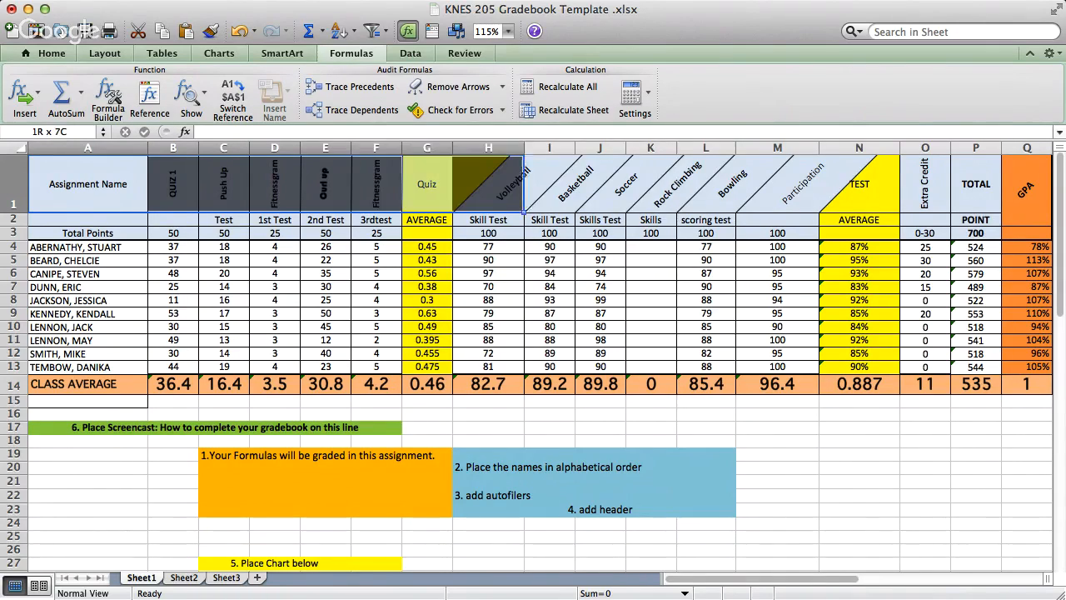
{"action": "key", "text": "shift+Right"}
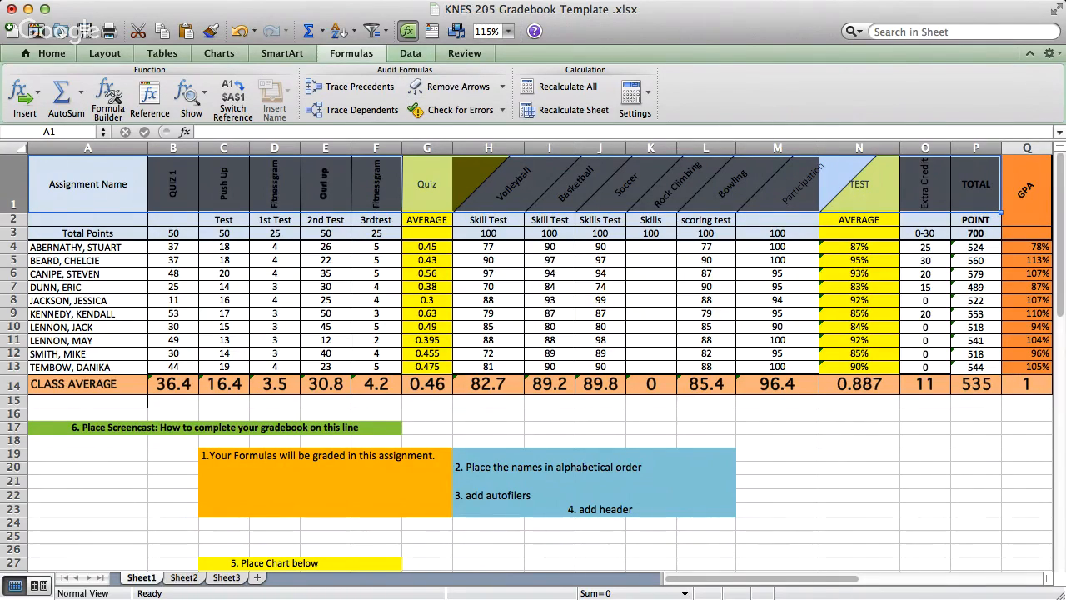
{"action": "left_click", "coordinate": [410, 53]}
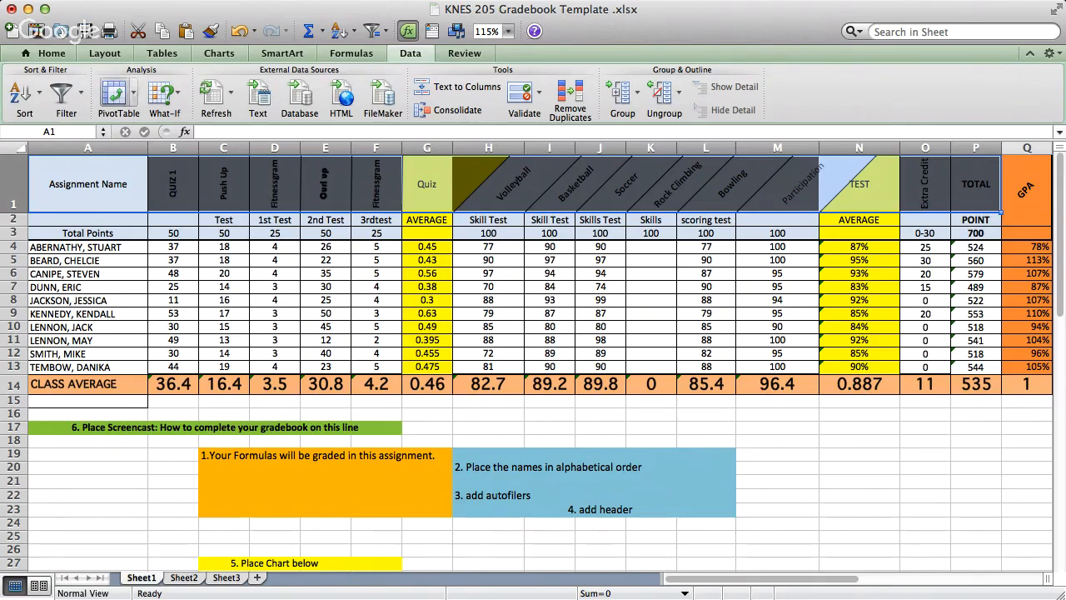
{"action": "left_click", "coordinate": [61, 94]}
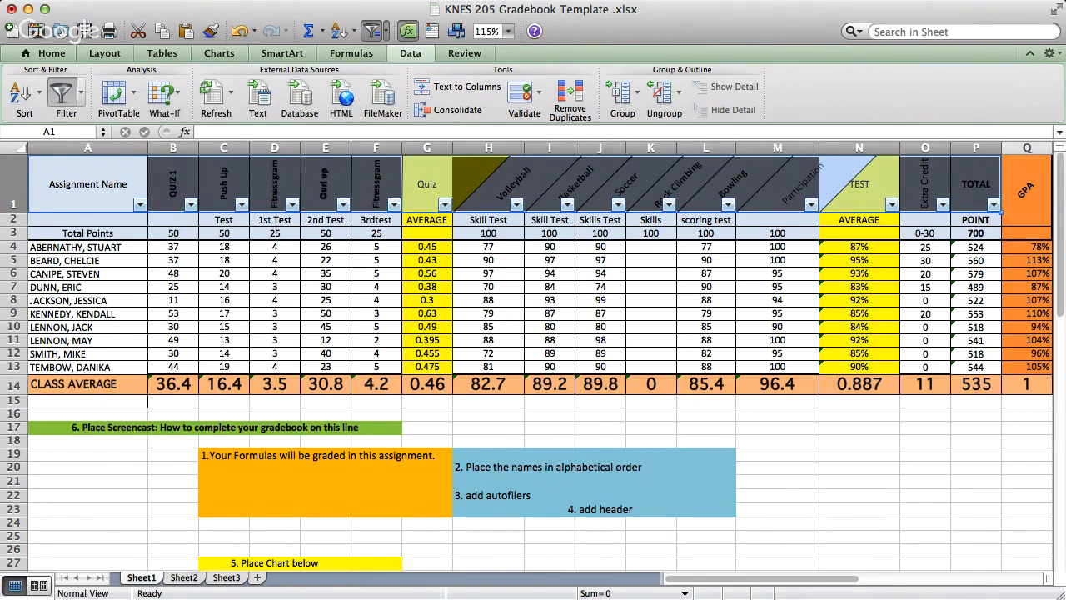
{"action": "left_click", "coordinate": [87, 248]}
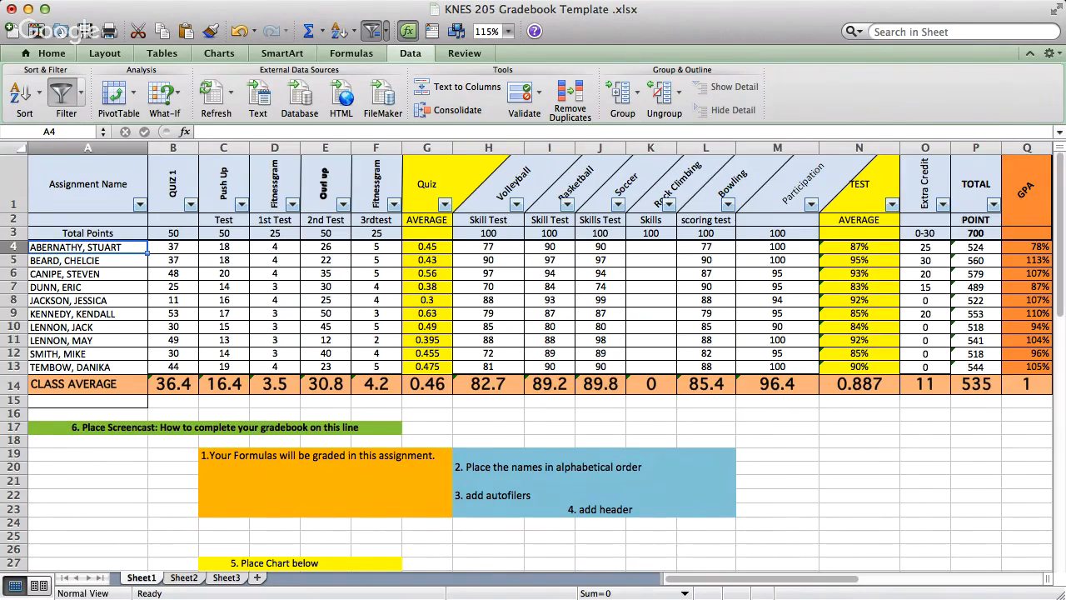
- Fill the GPA column cells Q1 through Q14 with dark red
{"action": "left_click", "coordinate": [1026, 190]}
{"action": "left_click_drag", "start_coordinate": [1026, 219], "coordinate": [1027, 384]}
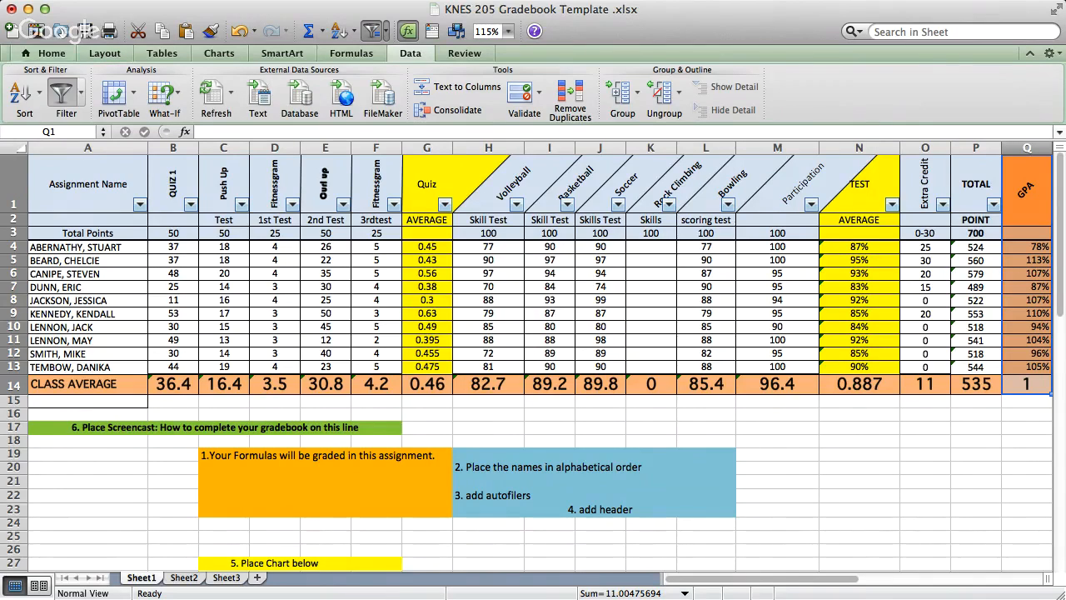
{"action": "left_click", "coordinate": [52, 53]}
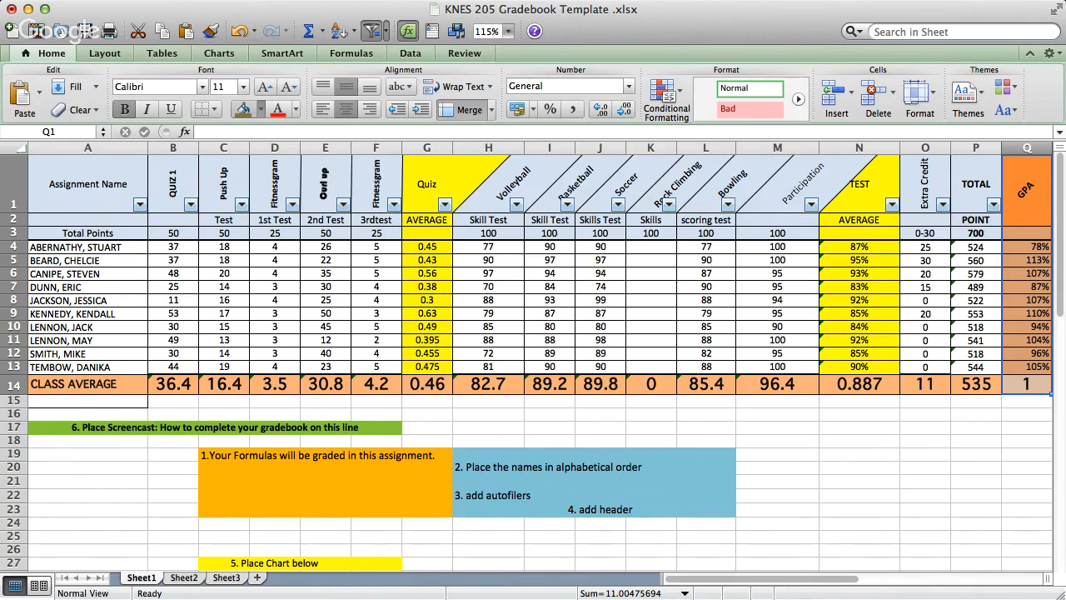
{"action": "left_click", "coordinate": [242, 109]}
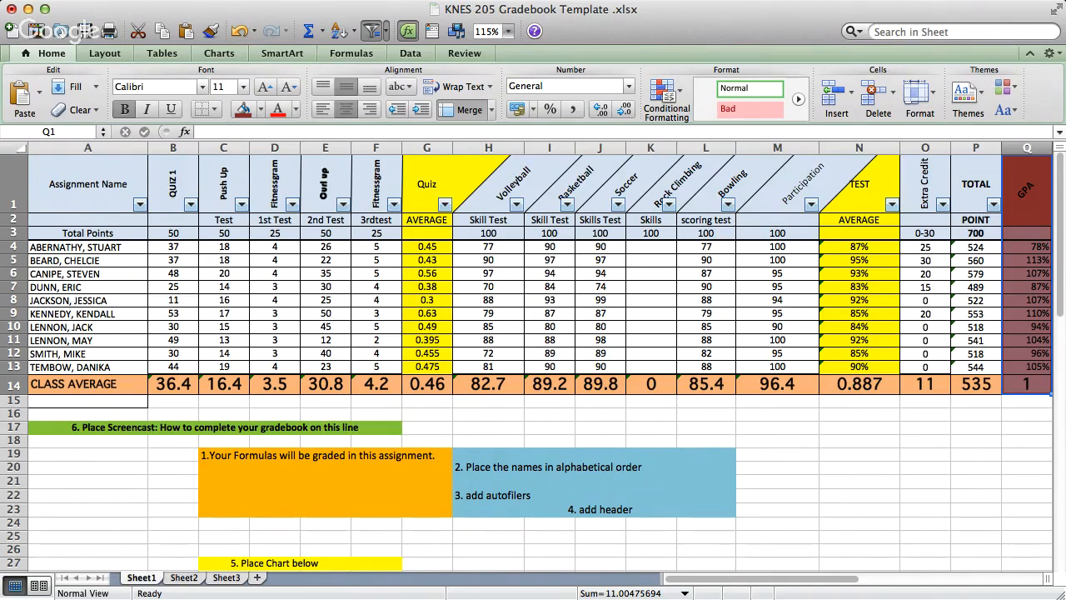
{"action": "left_click", "coordinate": [976, 401]}
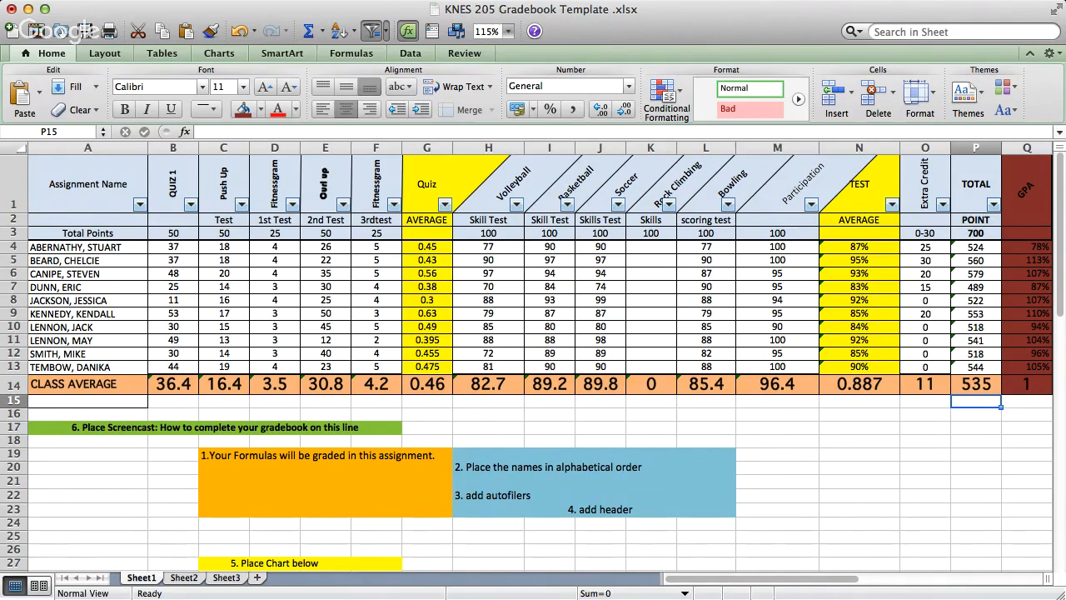
- Apply borders to all cells of the gradebook table from A1 to Q14
{"action": "left_click_drag", "start_coordinate": [87, 184], "coordinate": [1027, 385]}
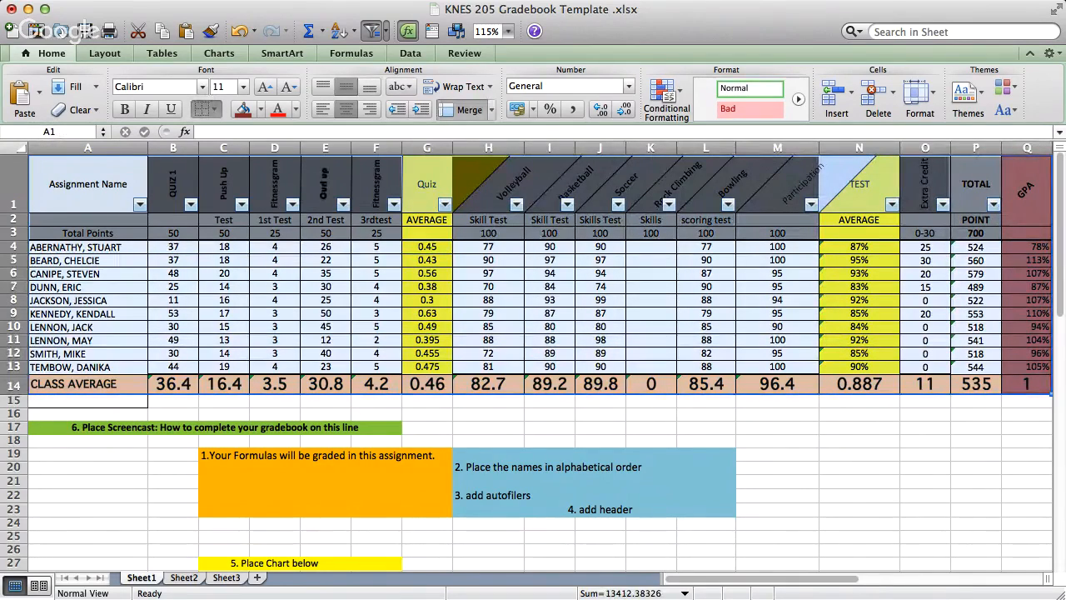
{"action": "left_click", "coordinate": [226, 210]}
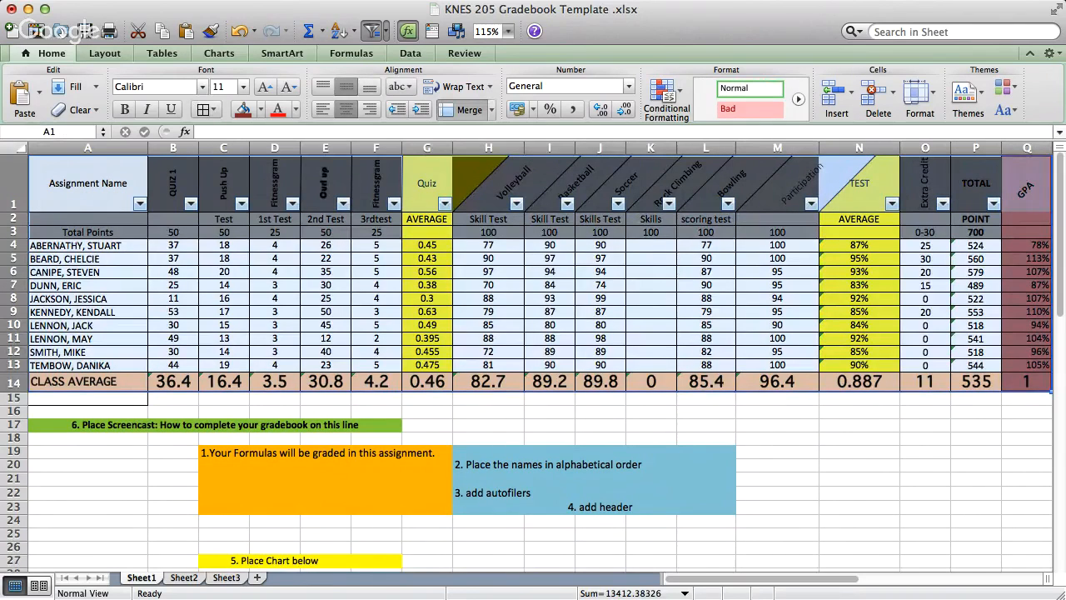
{"action": "left_click", "coordinate": [174, 399]}
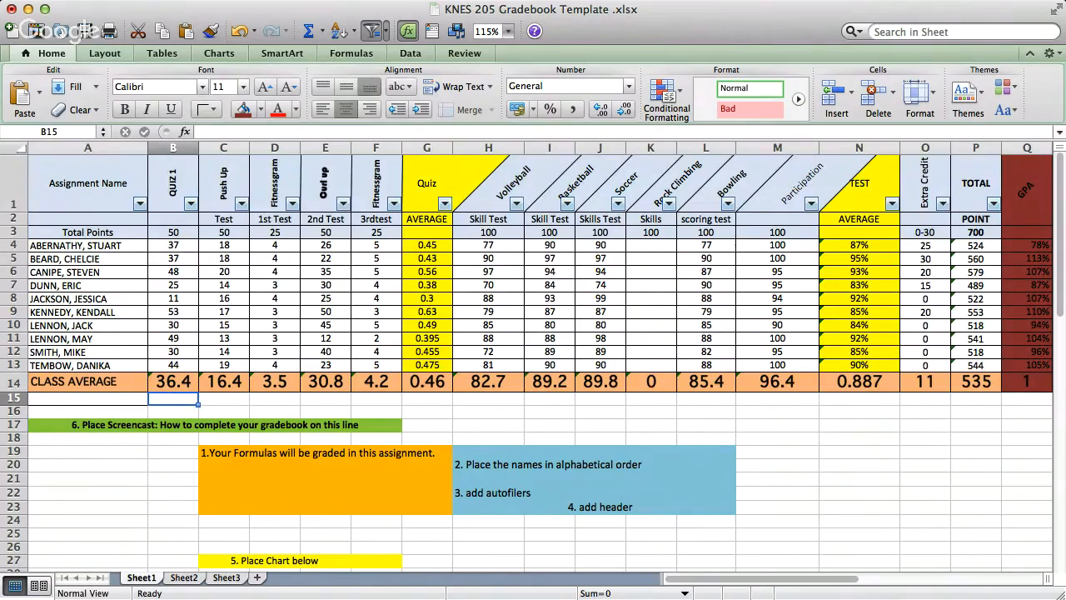
- Add a page header to the gradebook sheet
{"action": "left_click", "coordinate": [105, 53]}
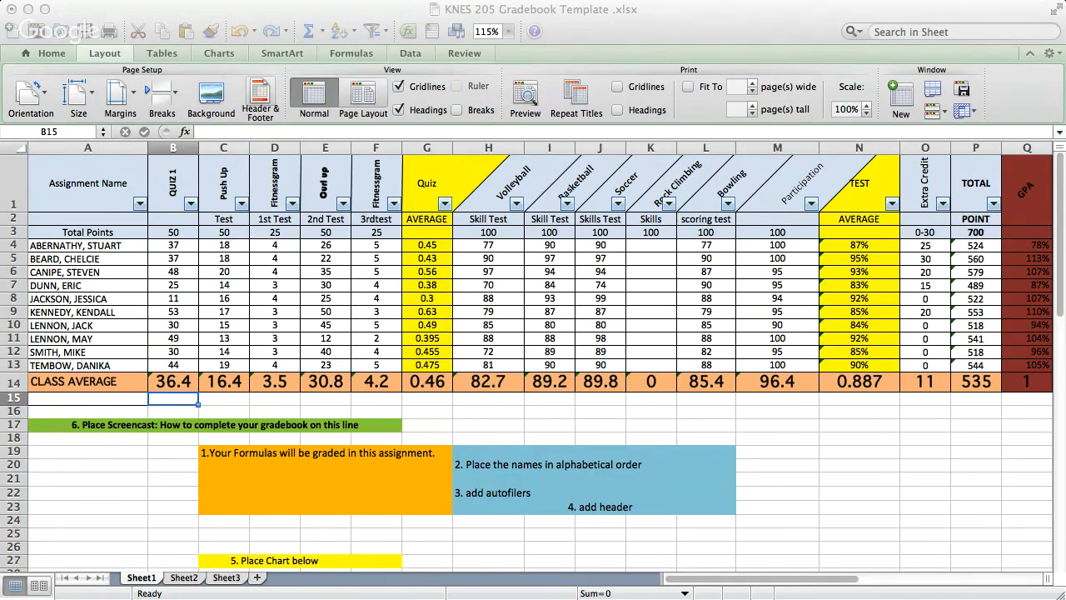
{"action": "key", "text": "super+Tab"}
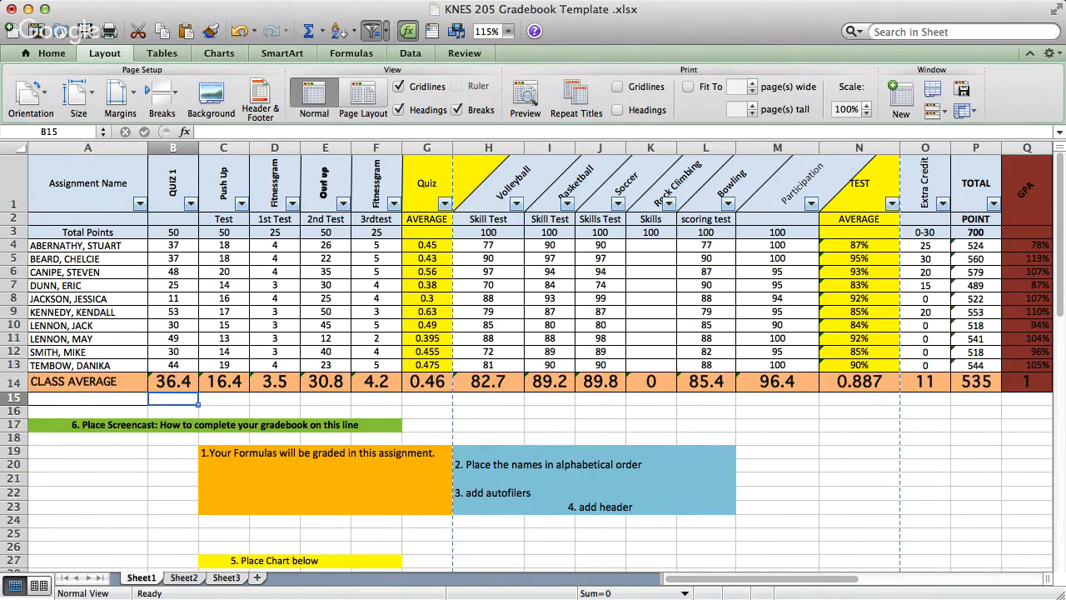
- Insert a 2-D pie chart of the students' quiz averages in G4:G13
{"action": "left_click_drag", "start_coordinate": [426, 245], "coordinate": [427, 366]}
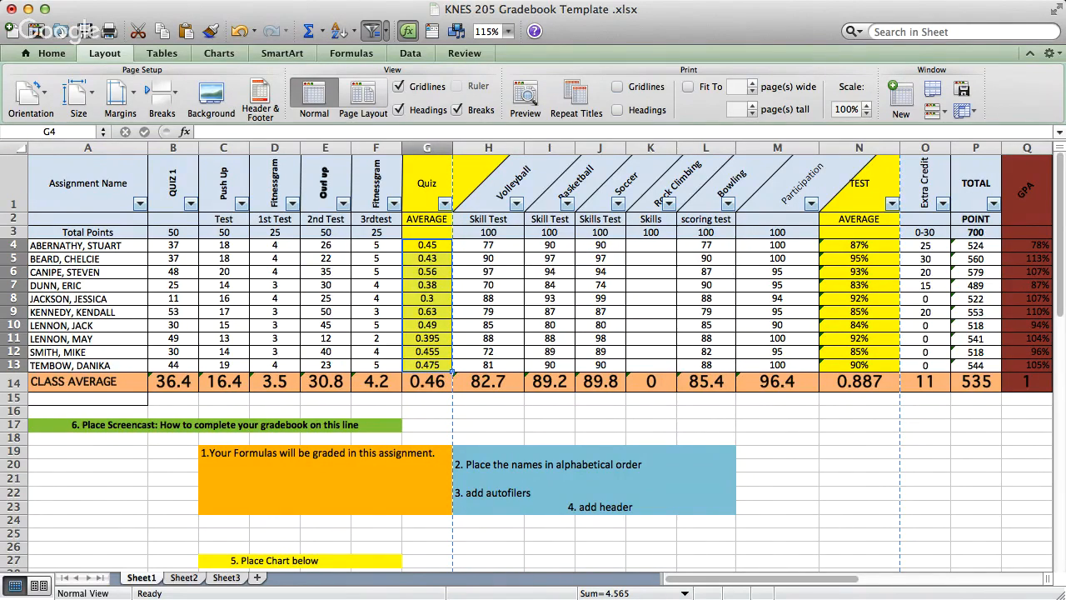
{"action": "left_click", "coordinate": [219, 53]}
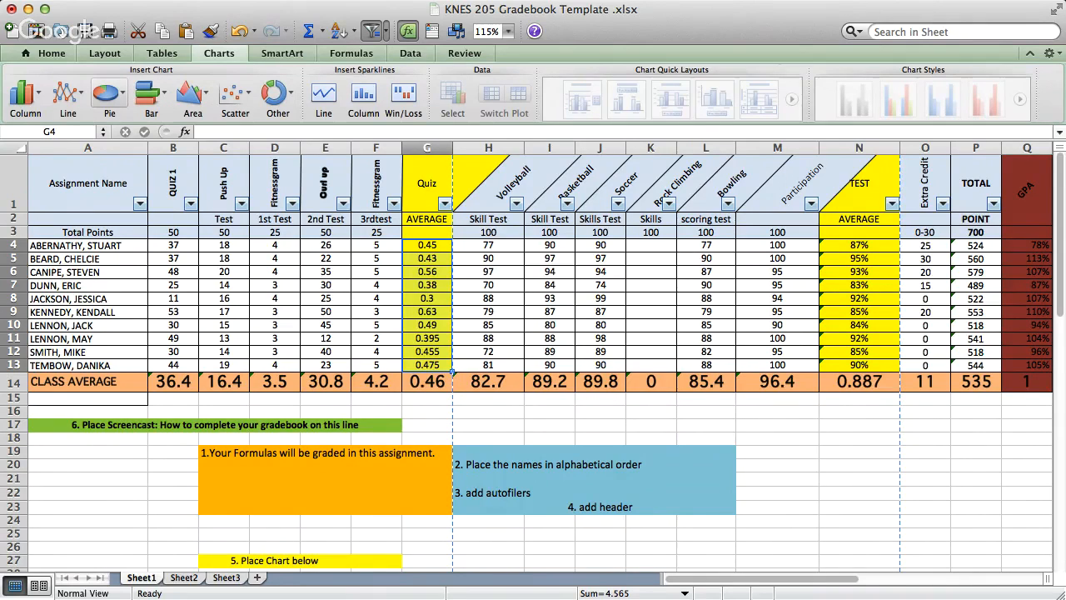
{"action": "left_click", "coordinate": [105, 93]}
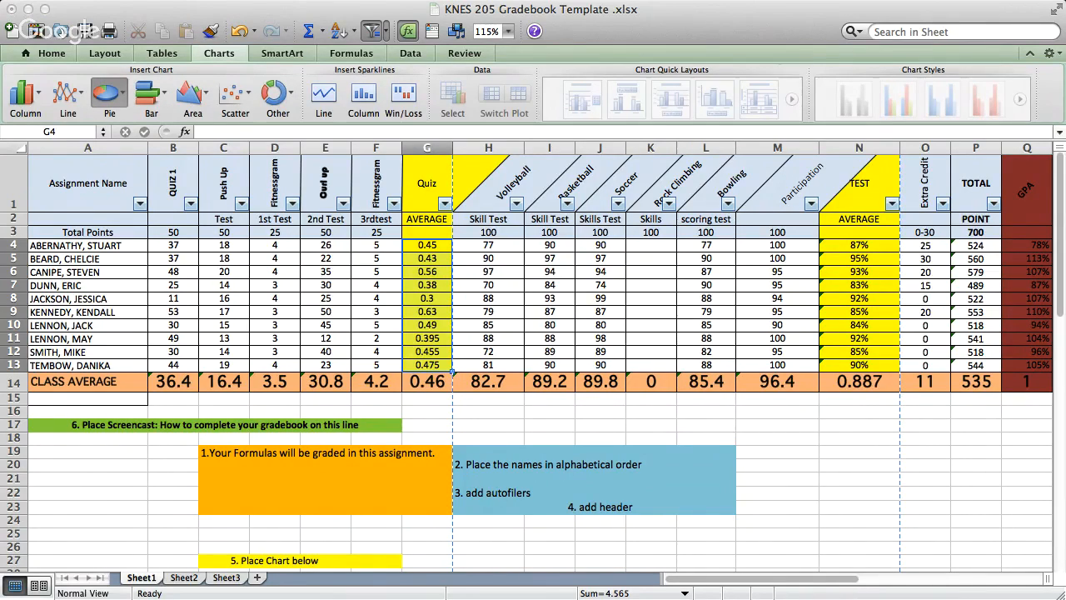
{"action": "left_click", "coordinate": [117, 145]}
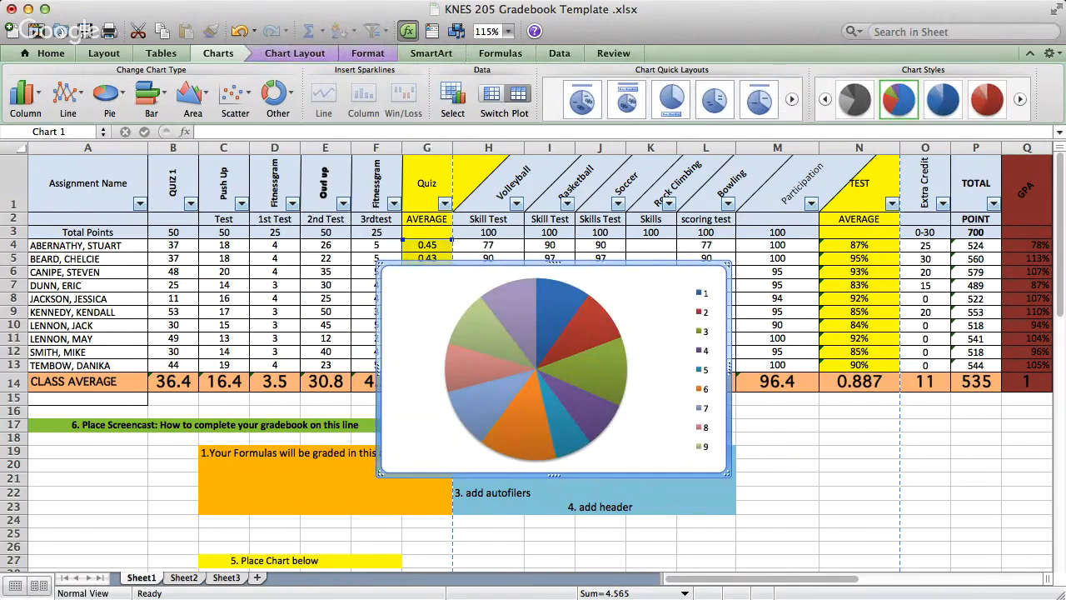
- Move the pie chart of quiz averages directly beneath the "5. Place Chart below" label in row 27
{"action": "scroll", "coordinate": [534, 363], "scroll_direction": "down", "scroll_amount": 1}
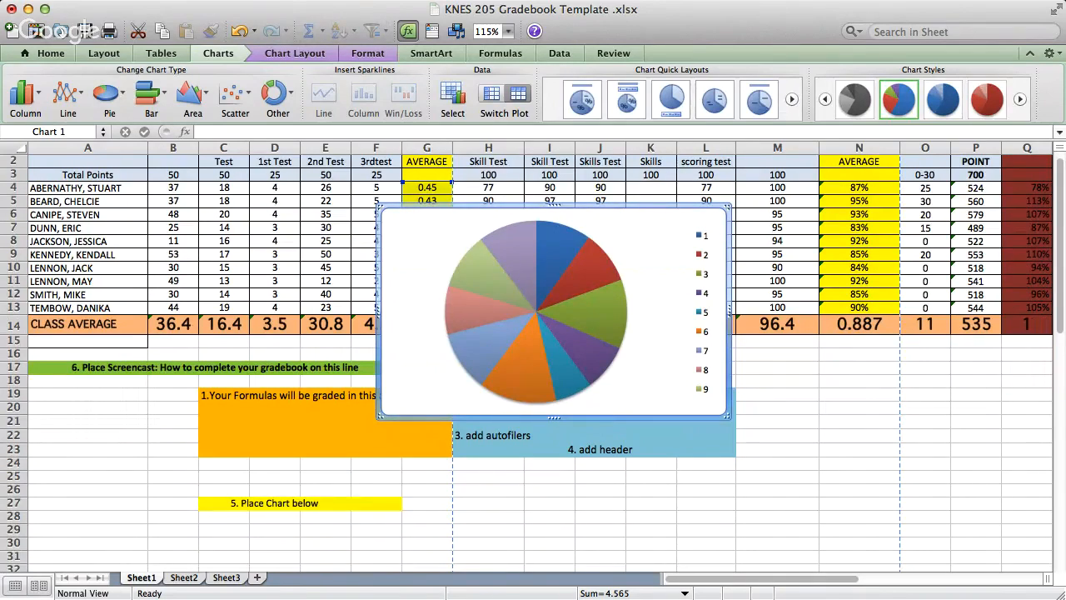
{"action": "left_click_drag", "start_coordinate": [563, 206], "coordinate": [274, 510]}
{"action": "left_click", "coordinate": [489, 530]}
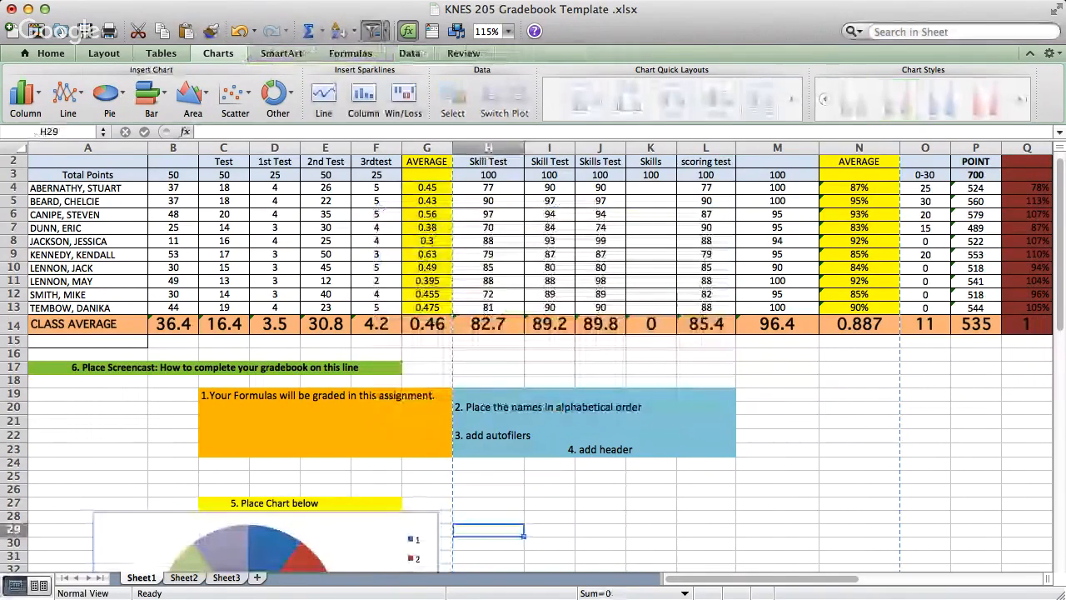
- Insert a bar chart of the test averages in N4:N13 and place it beside the pie chart, starting around row 28
{"action": "left_click", "coordinate": [860, 189]}
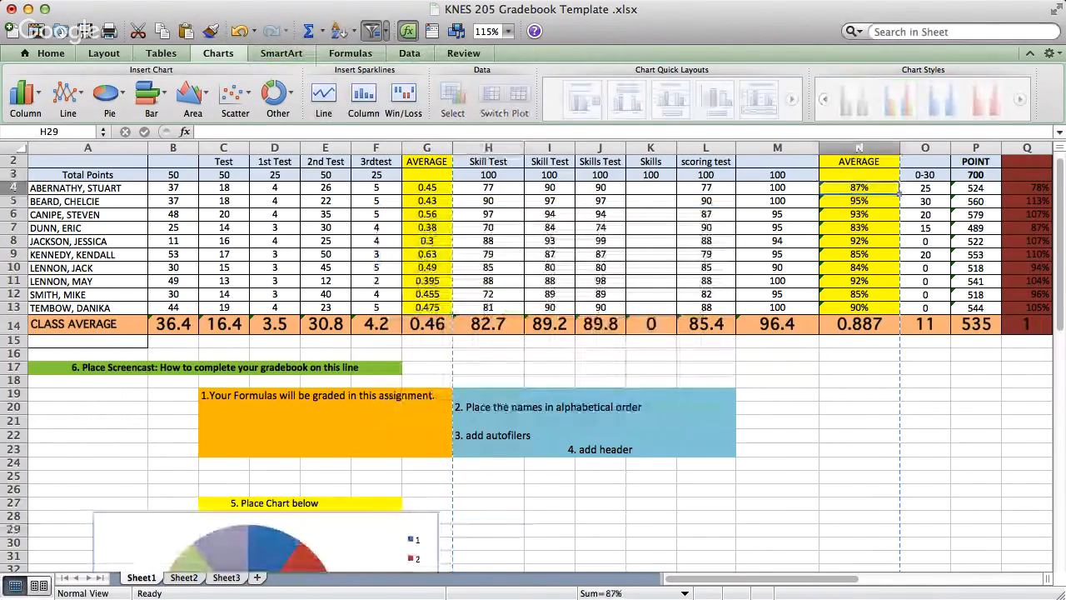
{"action": "left_click_drag", "start_coordinate": [899, 192], "coordinate": [899, 313]}
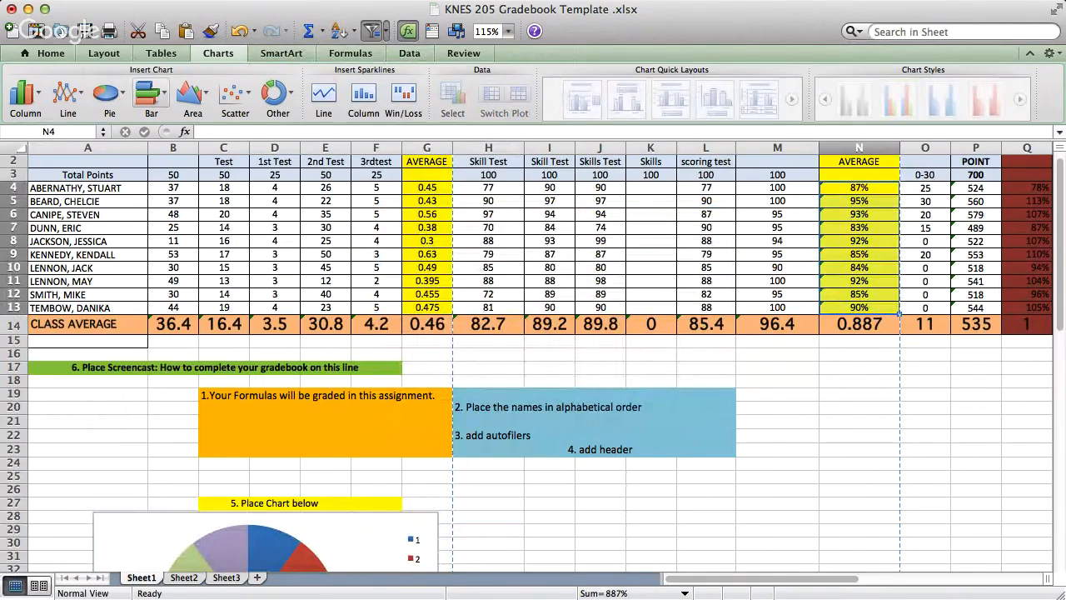
{"action": "left_click", "coordinate": [149, 93]}
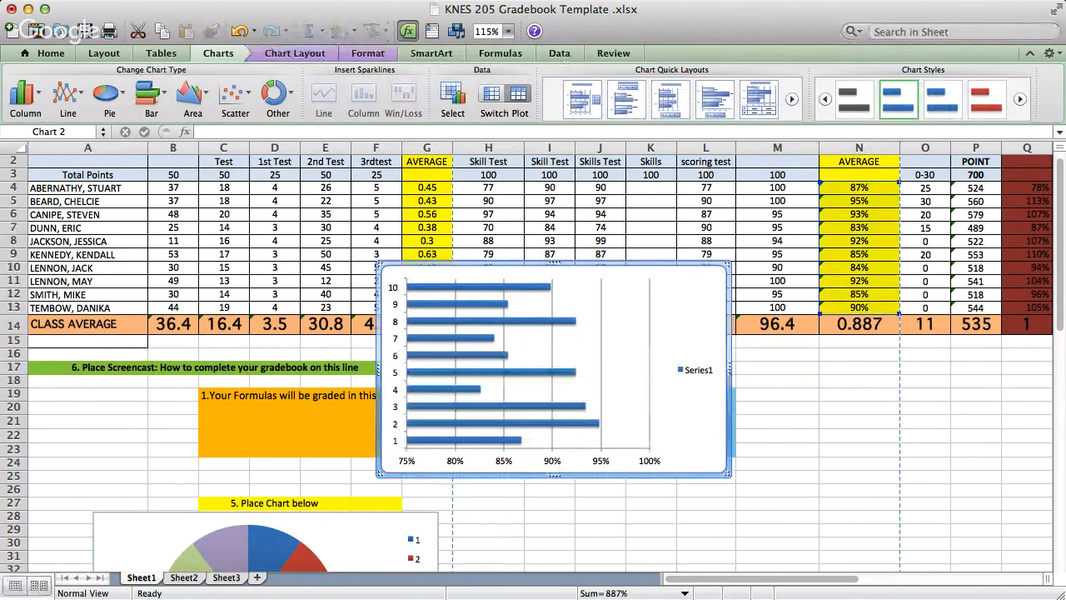
{"action": "left_click_drag", "start_coordinate": [554, 265], "coordinate": [660, 509]}
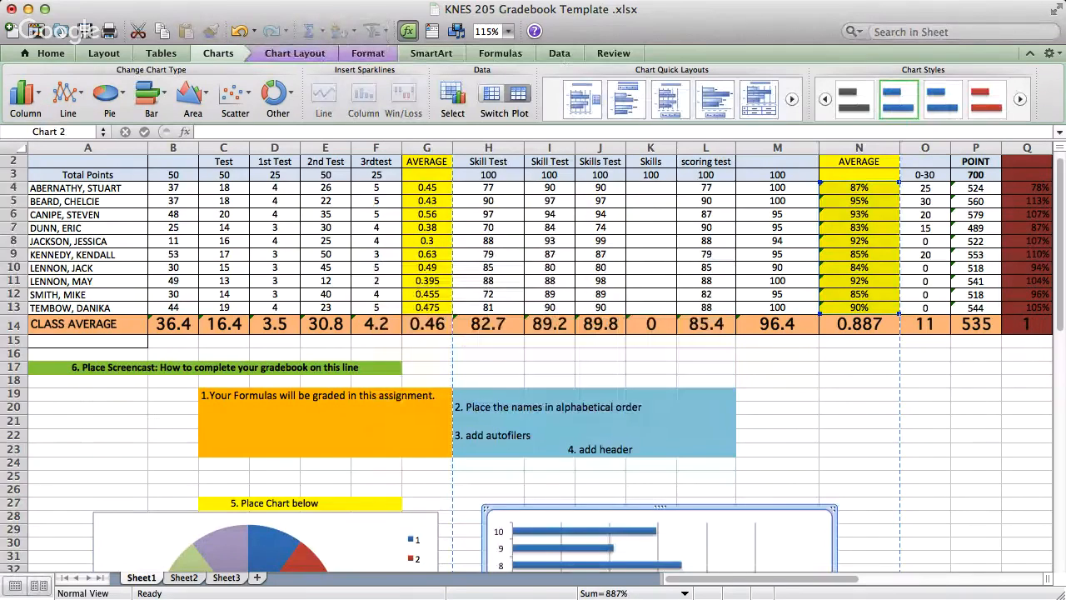
{"action": "left_click", "coordinate": [925, 516]}
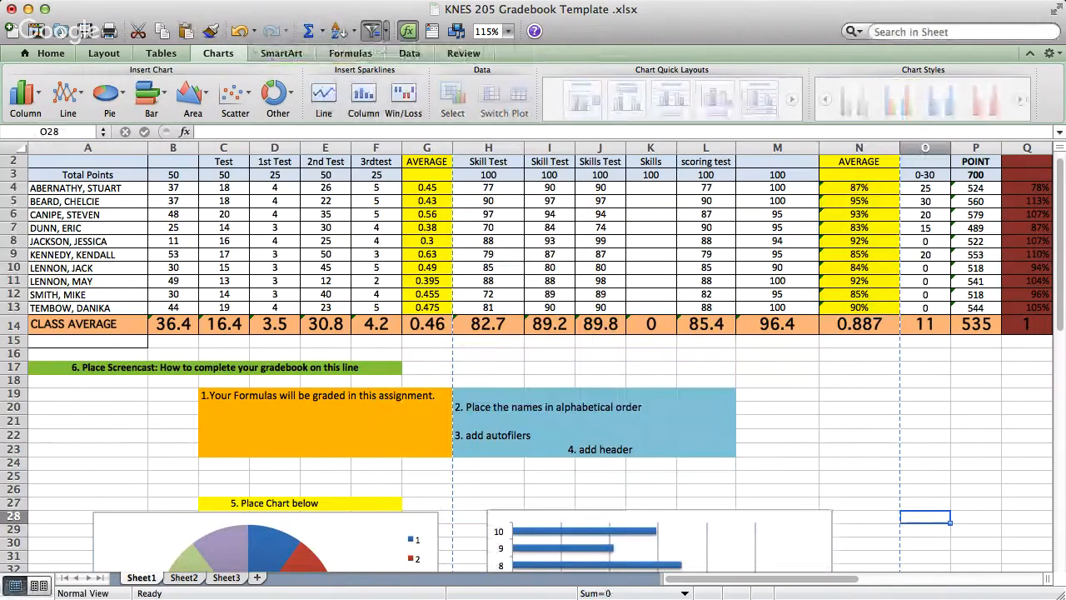